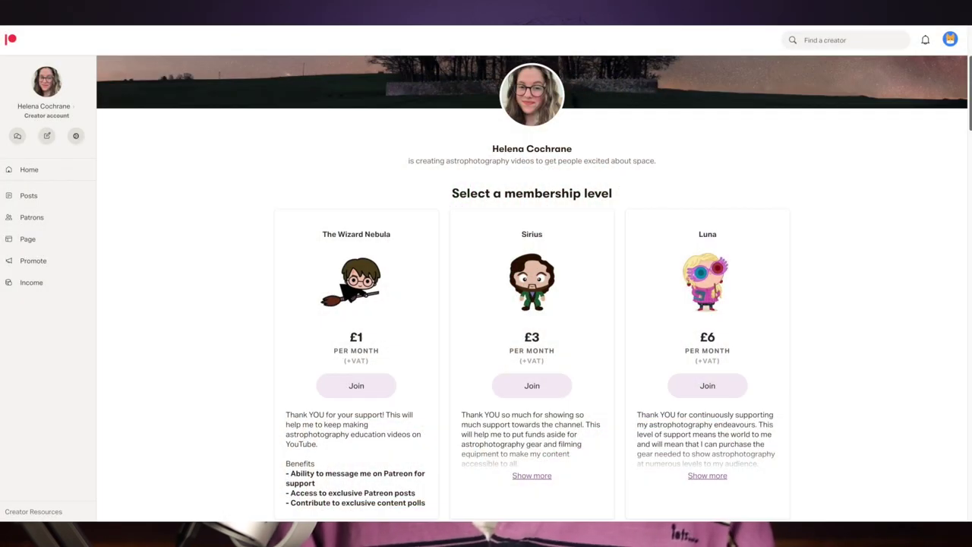
Select The Wizard Nebula tier's benefit text on the web page.
{"action": "scroll", "coordinate": [532, 269], "scroll_direction": "down", "scroll_amount": 1}
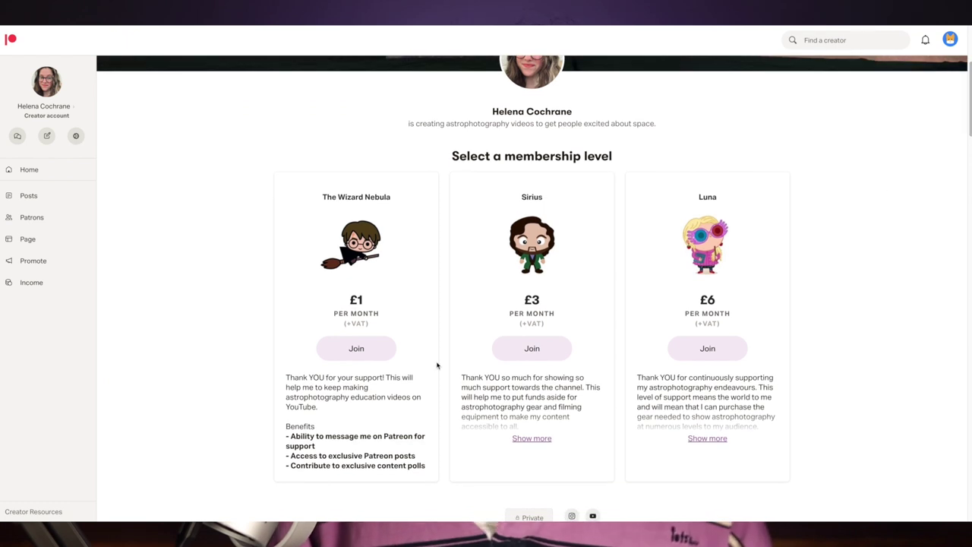
{"action": "left_click_drag", "start_coordinate": [285, 433], "coordinate": [416, 486]}
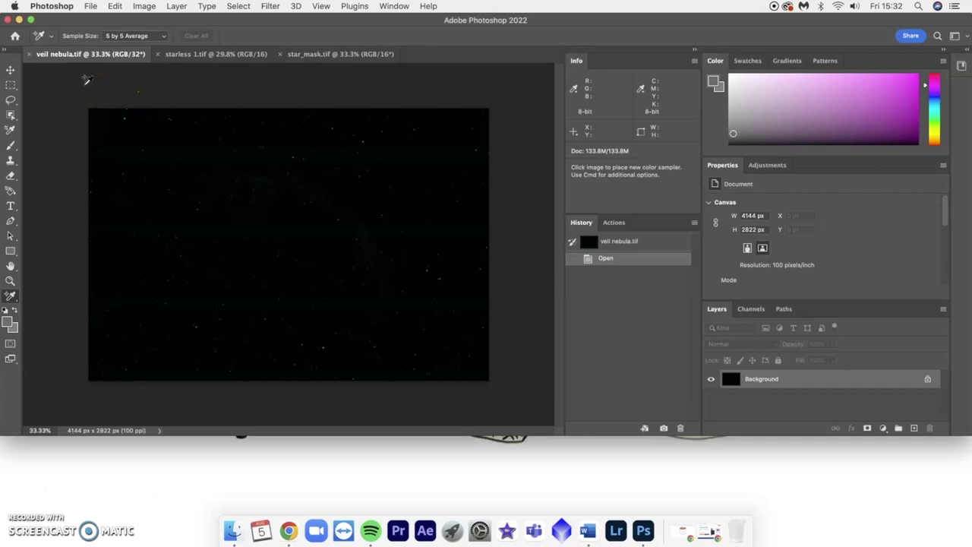
{"action": "left_click", "coordinate": [86, 67]}
{"action": "mouse_move", "coordinate": [249, 80]}
{"action": "left_mouse_down"}
{"action": "mouse_move", "coordinate": [218, 60]}
{"action": "mouse_move", "coordinate": [318, 72]}
{"action": "mouse_move", "coordinate": [308, 81]}
{"action": "left_mouse_up"}
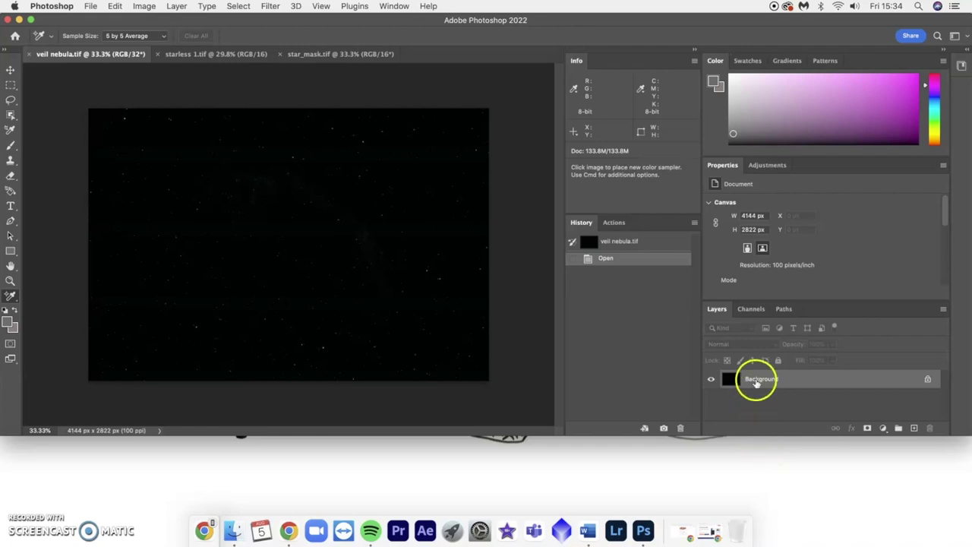
Turn the locked Background into an editable layer named Curves.
{"action": "double_click", "coordinate": [756, 381]}
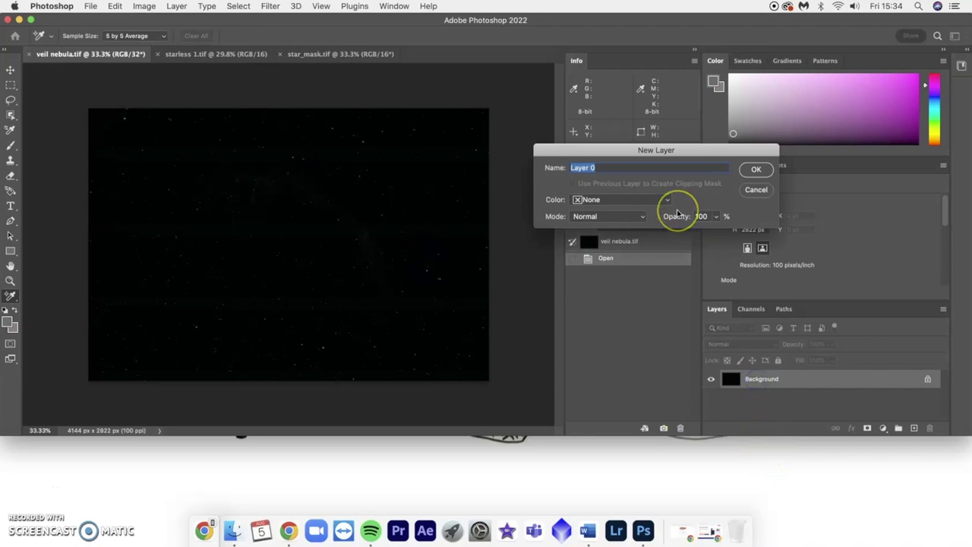
{"action": "type", "text": "Curves"}
{"action": "left_click", "coordinate": [756, 169]}
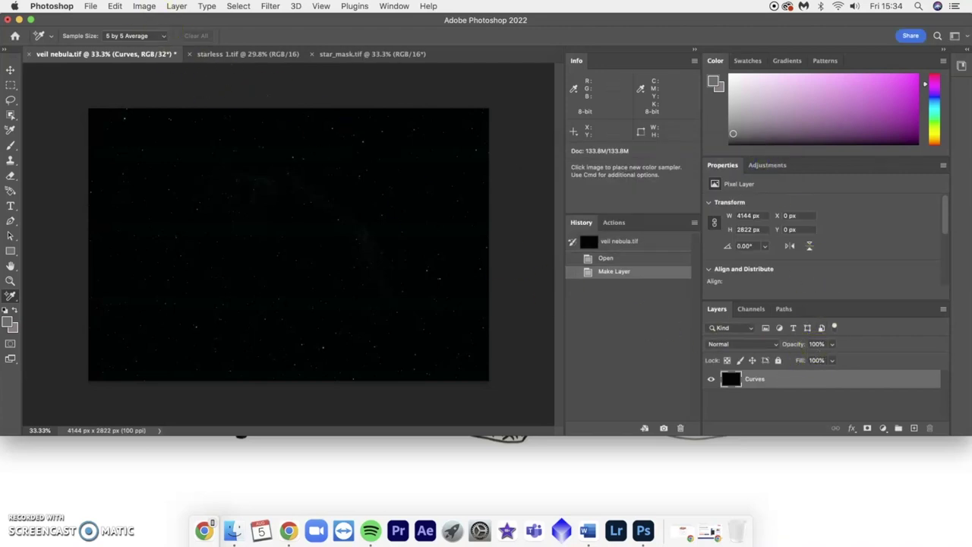
Convert the image to 16 Bits/Channel, choosing Don't Merge for the layers.
{"action": "left_click", "coordinate": [143, 6]}
{"action": "mouse_move", "coordinate": [150, 20]}
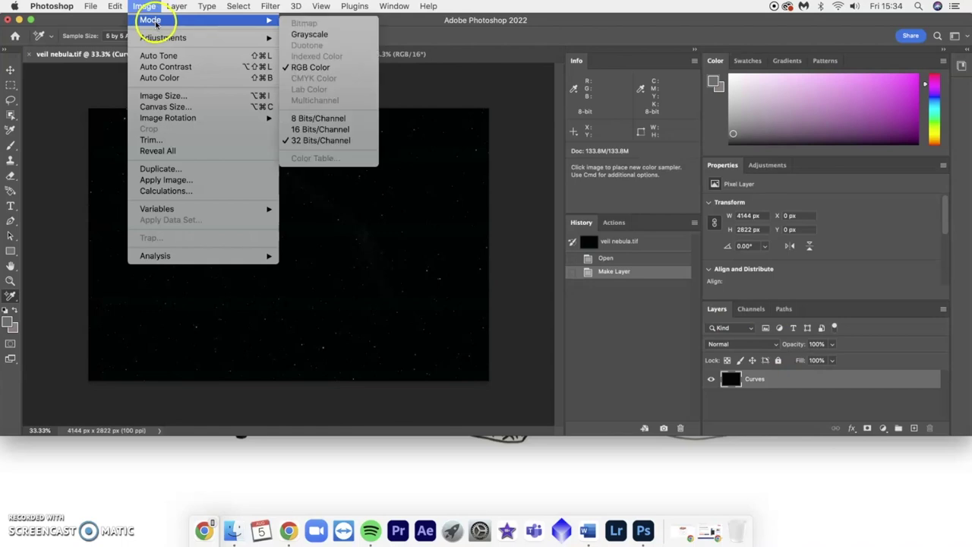
{"action": "left_click", "coordinate": [352, 130]}
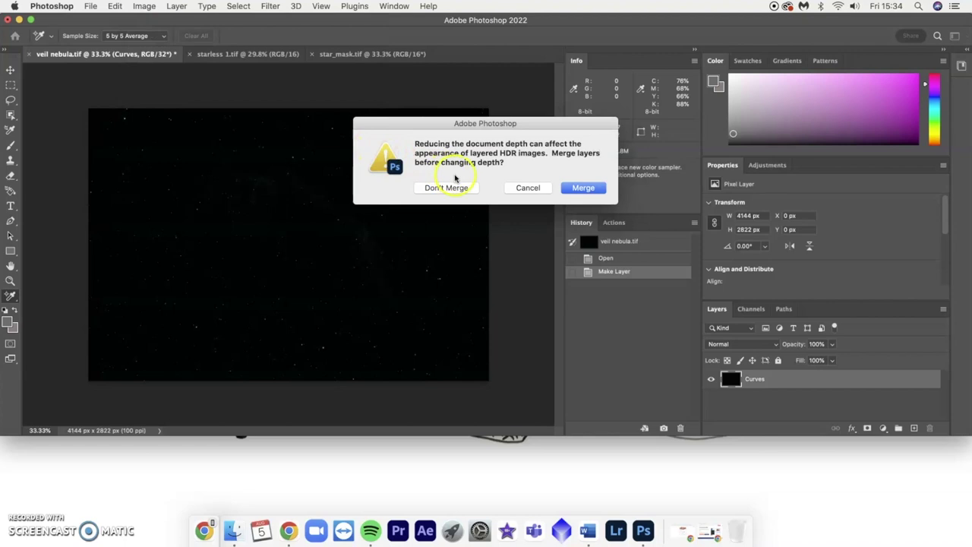
{"action": "left_click", "coordinate": [457, 188]}
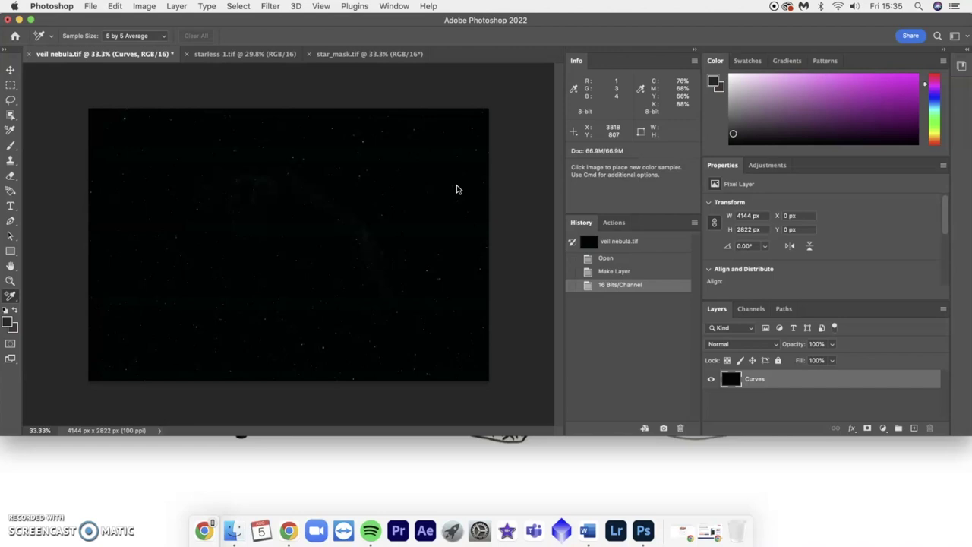
{"action": "left_click", "coordinate": [303, 83]}
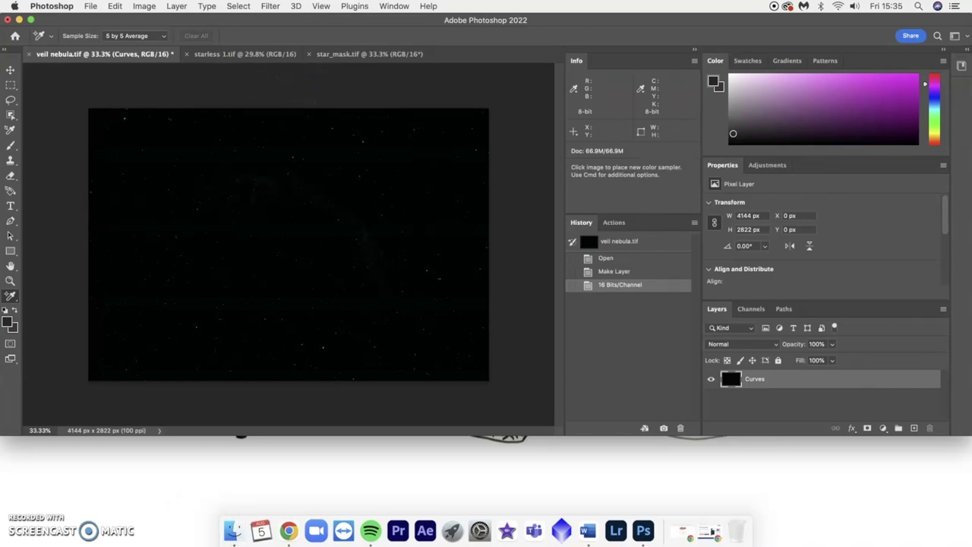
Apply a first Curves stretch, lifting a midtone point up-left to brighten the nebula.
{"action": "left_click", "coordinate": [144, 6]}
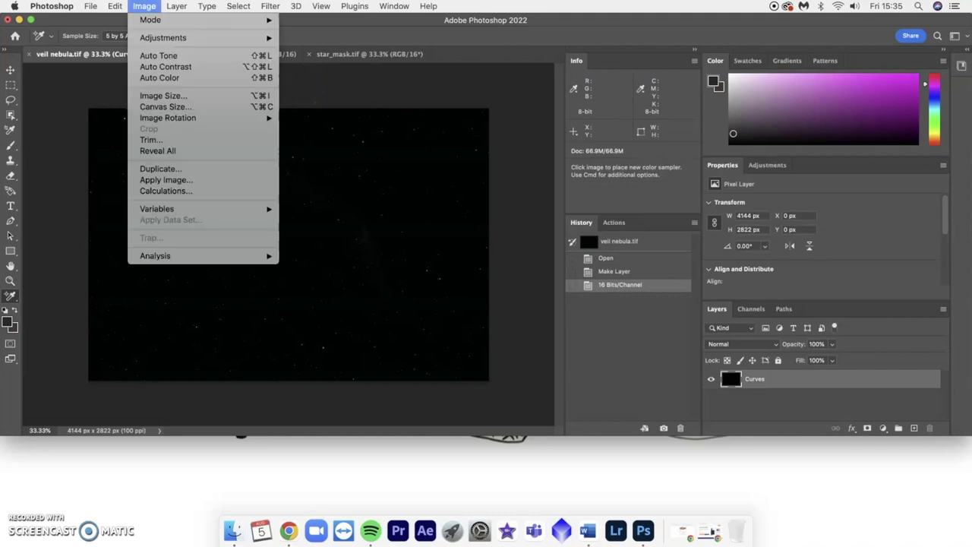
{"action": "mouse_move", "coordinate": [163, 37]}
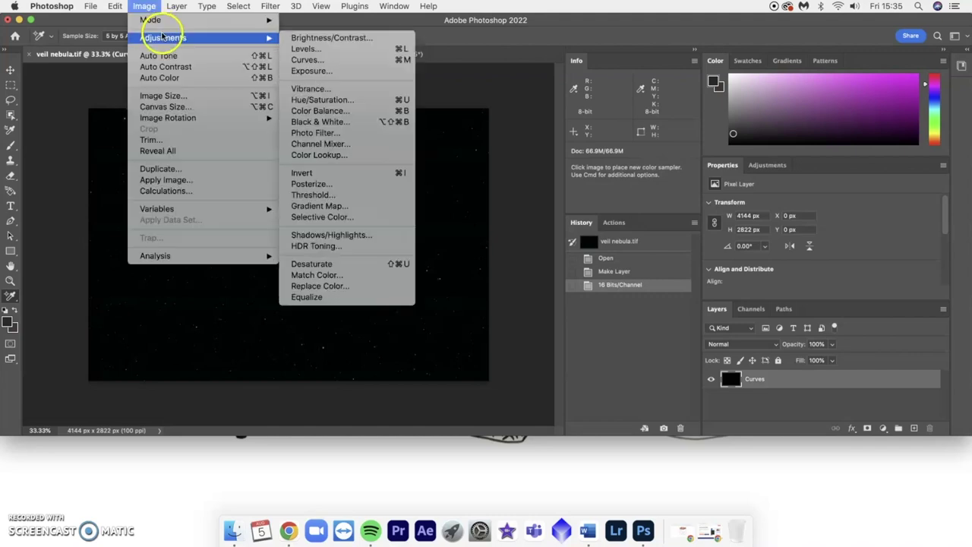
{"action": "left_click", "coordinate": [340, 61]}
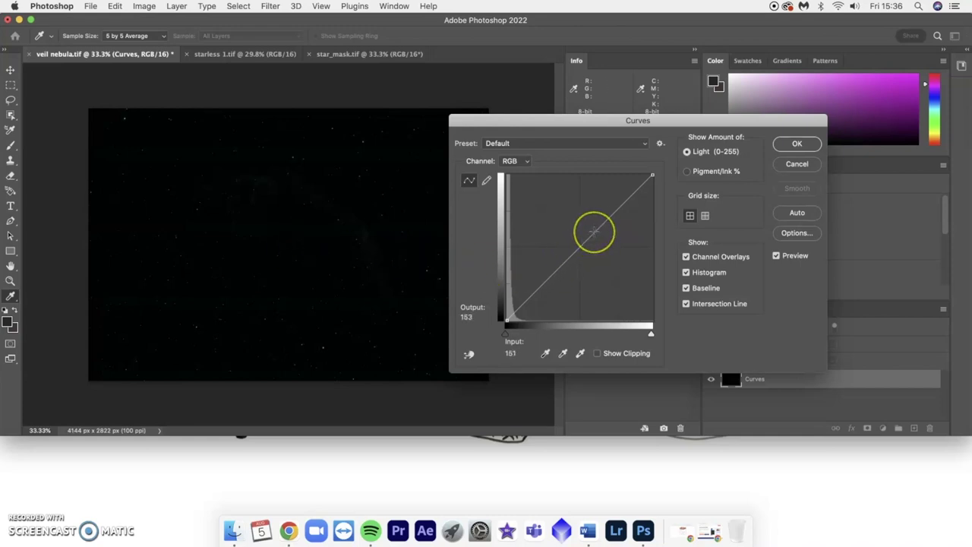
{"action": "left_click", "coordinate": [593, 231]}
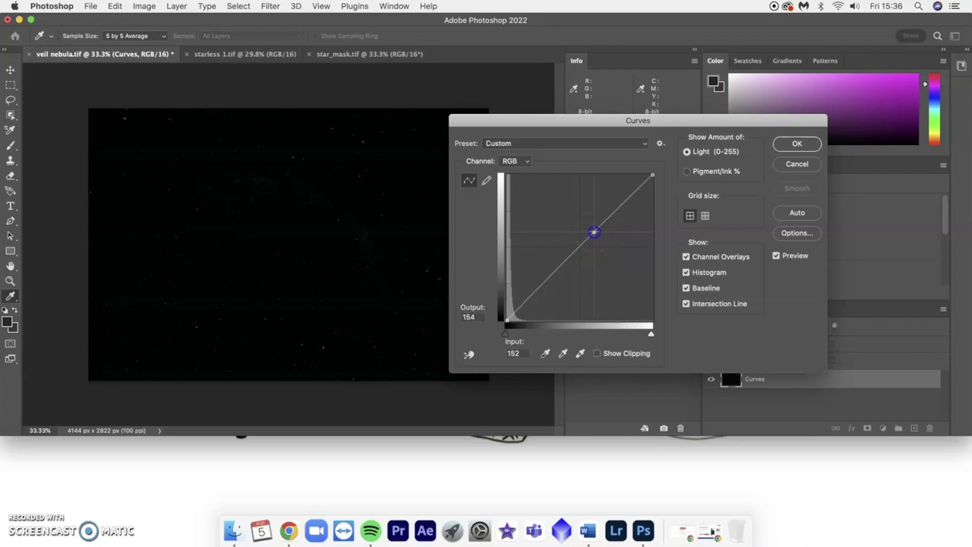
{"action": "left_click_drag", "start_coordinate": [592, 231], "coordinate": [570, 218]}
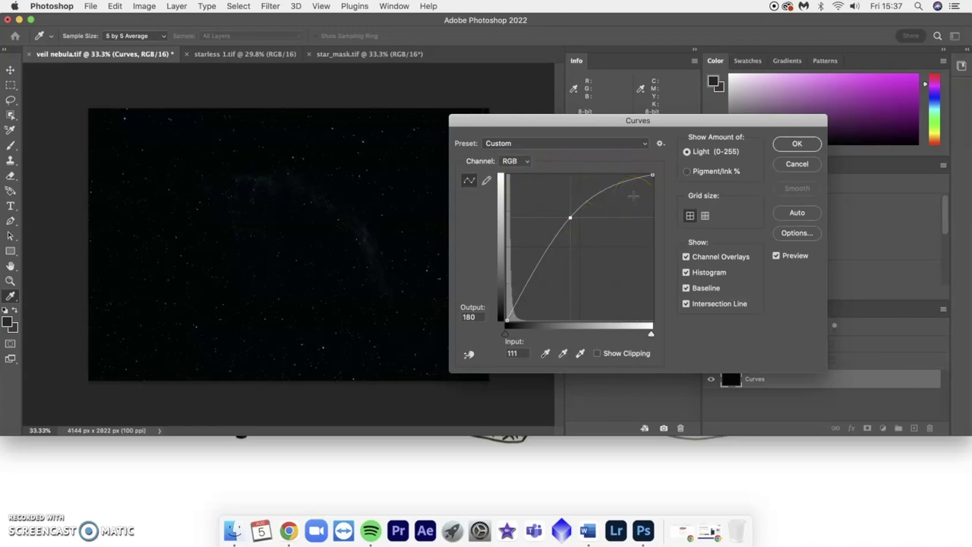
{"action": "left_click", "coordinate": [560, 212]}
{"action": "left_click", "coordinate": [786, 144]}
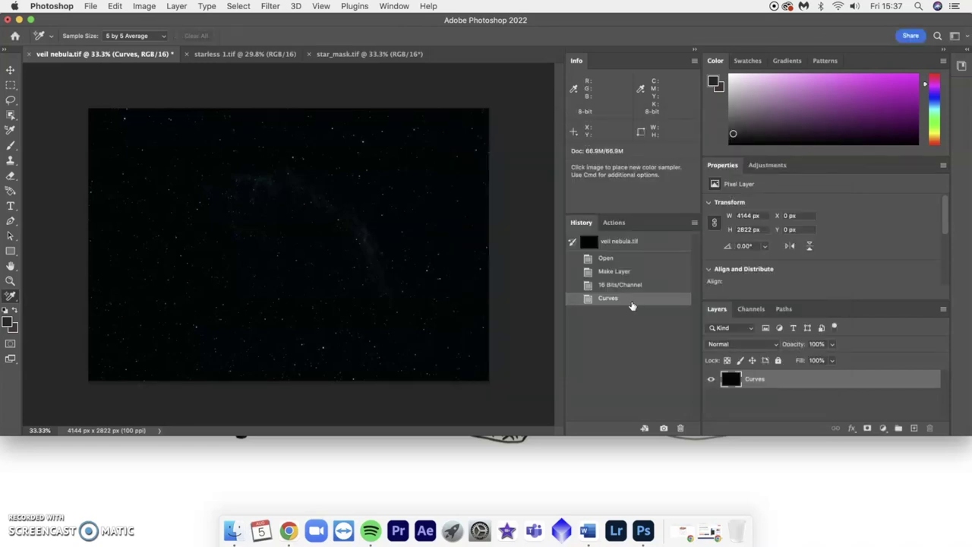
Step back and forth in History to compare the image before and after the stretch.
{"action": "left_click", "coordinate": [642, 288]}
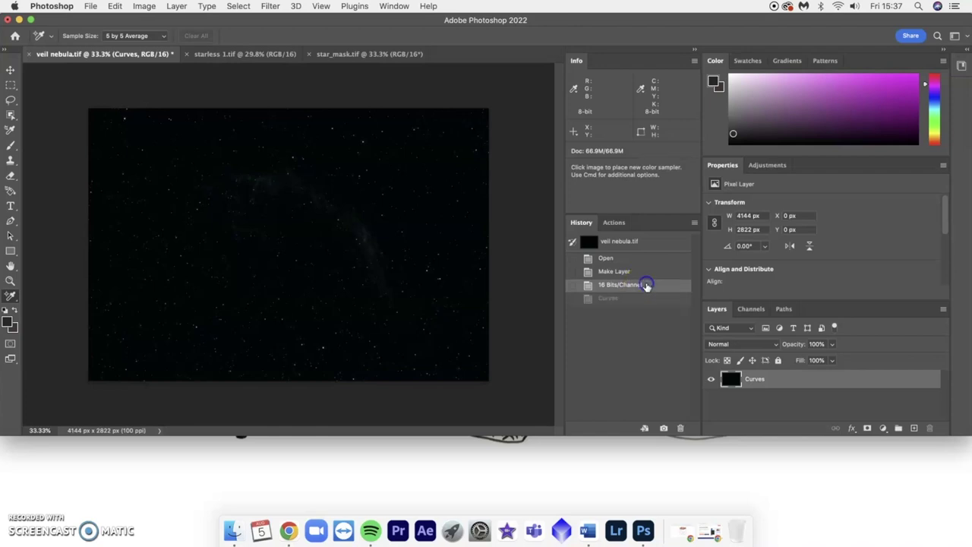
{"action": "left_click", "coordinate": [644, 303]}
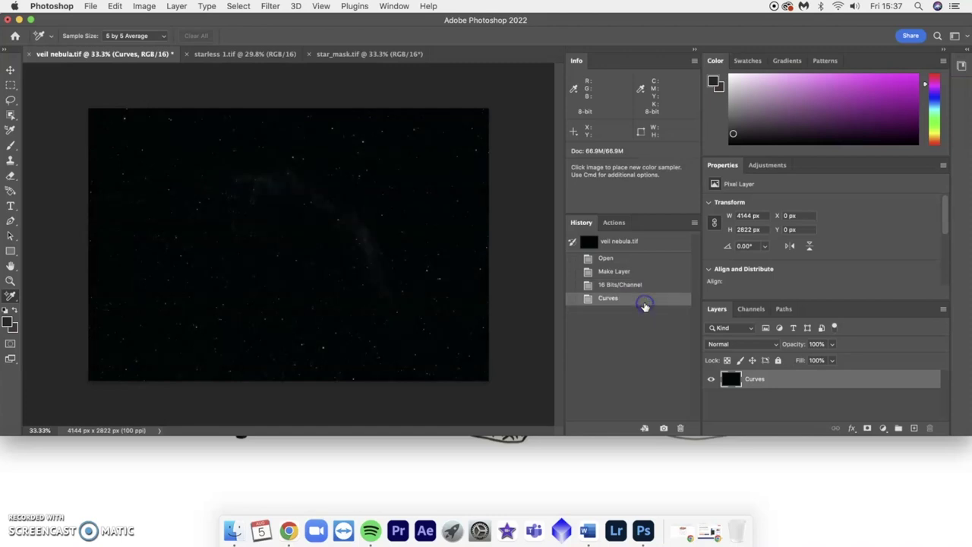
{"action": "left_click", "coordinate": [648, 284]}
{"action": "left_click", "coordinate": [651, 300]}
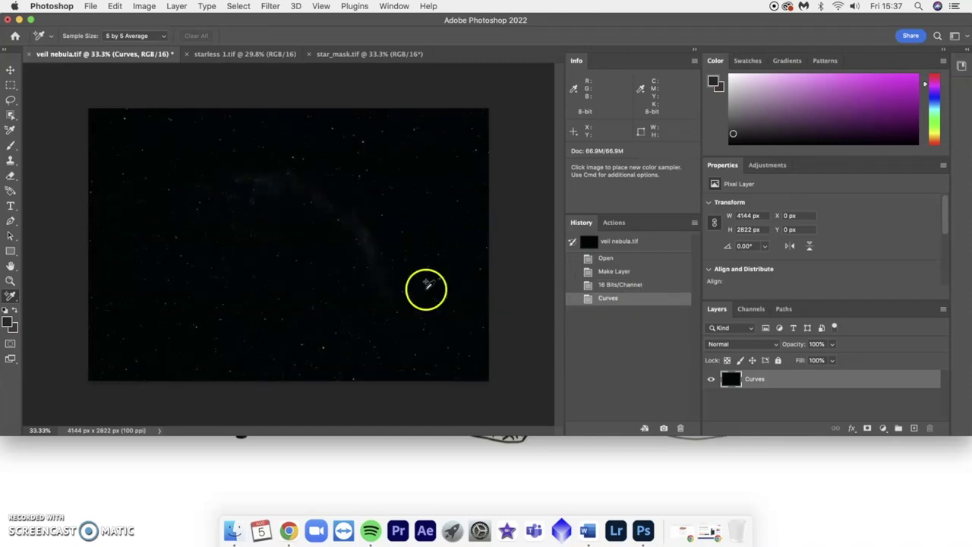
Apply another Curves stretch, raising the midtones further to bring out the teal filaments.
{"action": "left_click", "coordinate": [151, 6]}
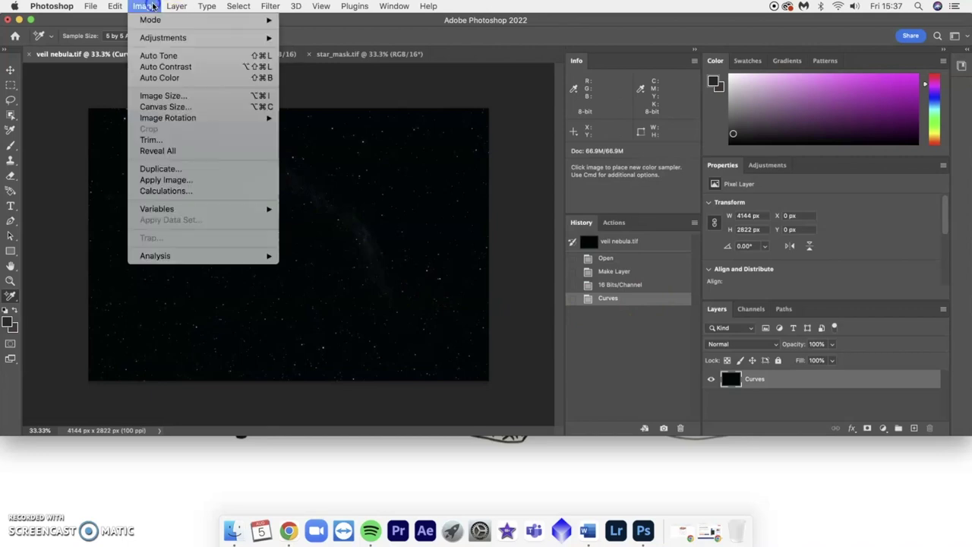
{"action": "mouse_move", "coordinate": [163, 38]}
{"action": "left_click", "coordinate": [307, 60]}
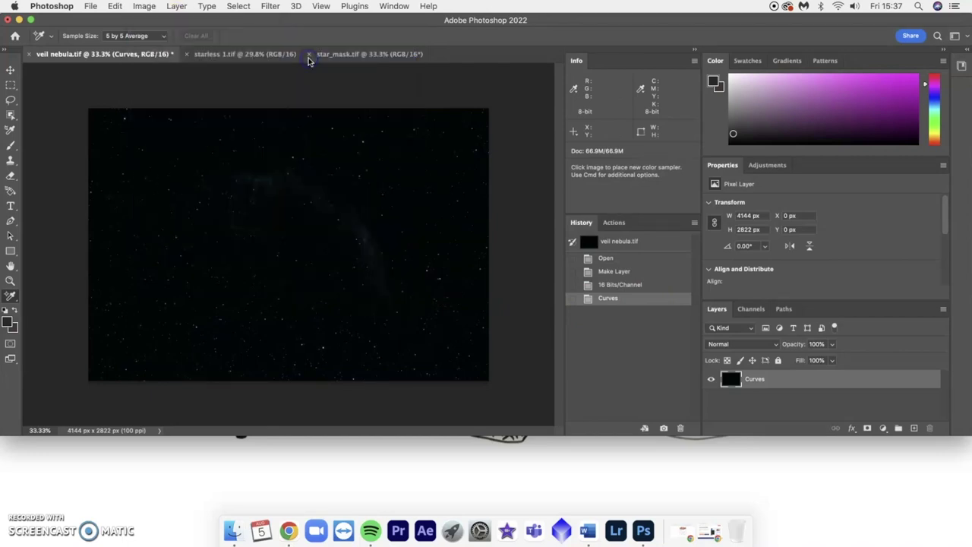
{"action": "left_click_drag", "start_coordinate": [570, 256], "coordinate": [570, 213]}
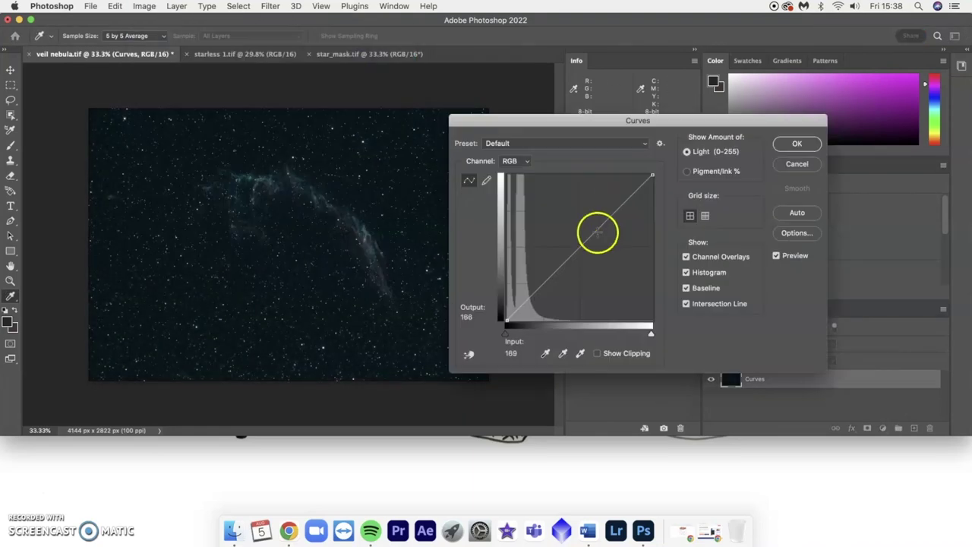
{"action": "left_click_drag", "start_coordinate": [597, 228], "coordinate": [570, 225]}
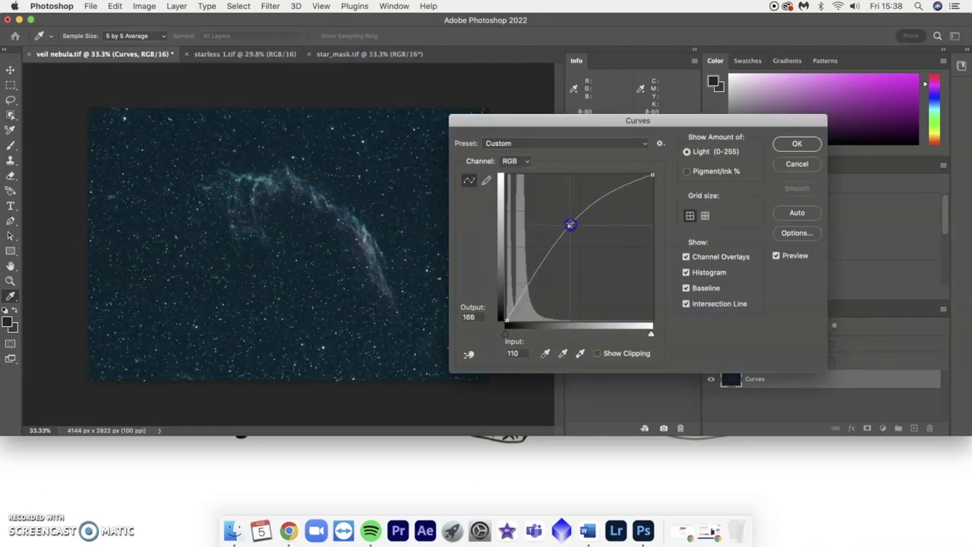
{"action": "left_click", "coordinate": [796, 144]}
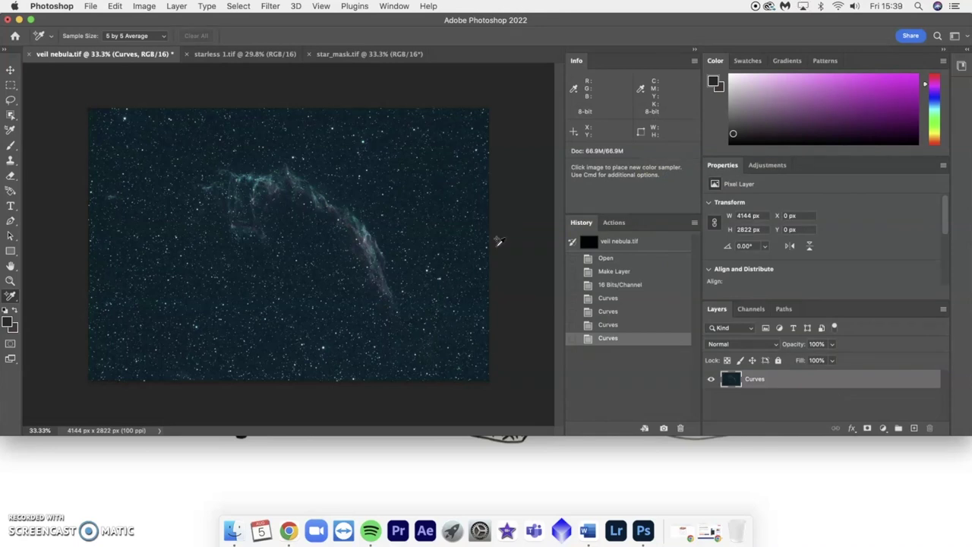
Duplicate the stretched Curves layer and rename the copy Colour Balance.
{"action": "left_click_drag", "start_coordinate": [879, 383], "coordinate": [915, 428]}
{"action": "double_click", "coordinate": [763, 378]}
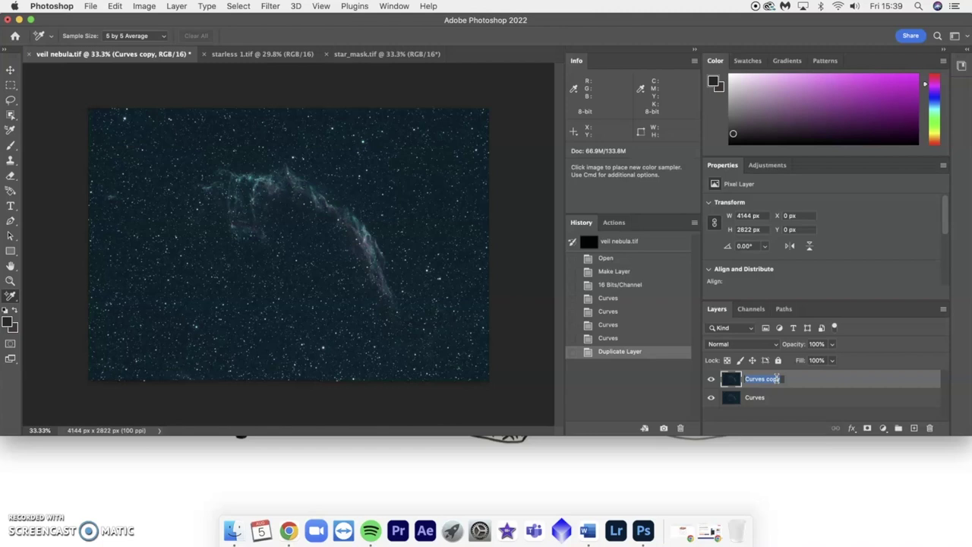
{"action": "type", "text": "Solour Balance"}
{"action": "key", "text": "Return"}
Hide the Colour Balance layer and select the Curves layer beneath it.
{"action": "left_click", "coordinate": [722, 372]}
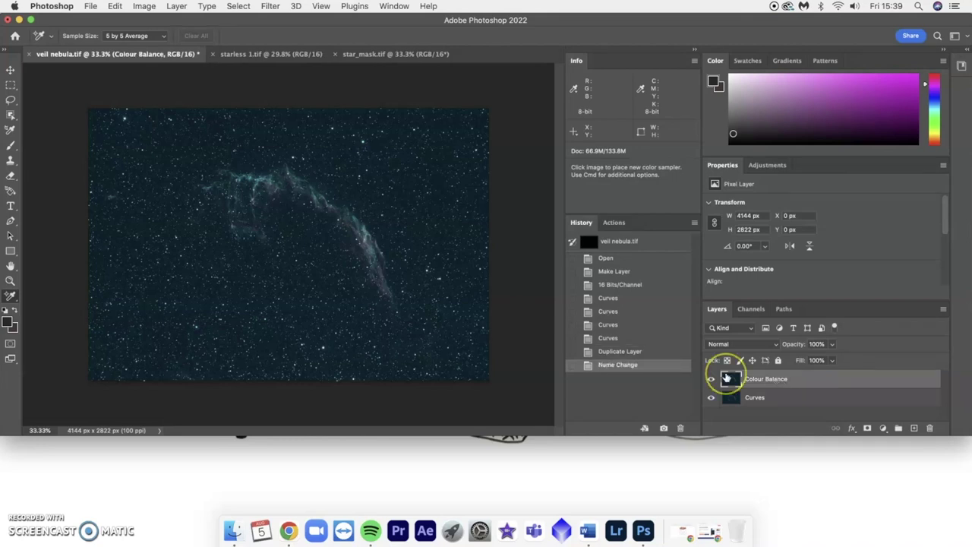
{"action": "left_click", "coordinate": [748, 384]}
{"action": "left_click", "coordinate": [836, 376]}
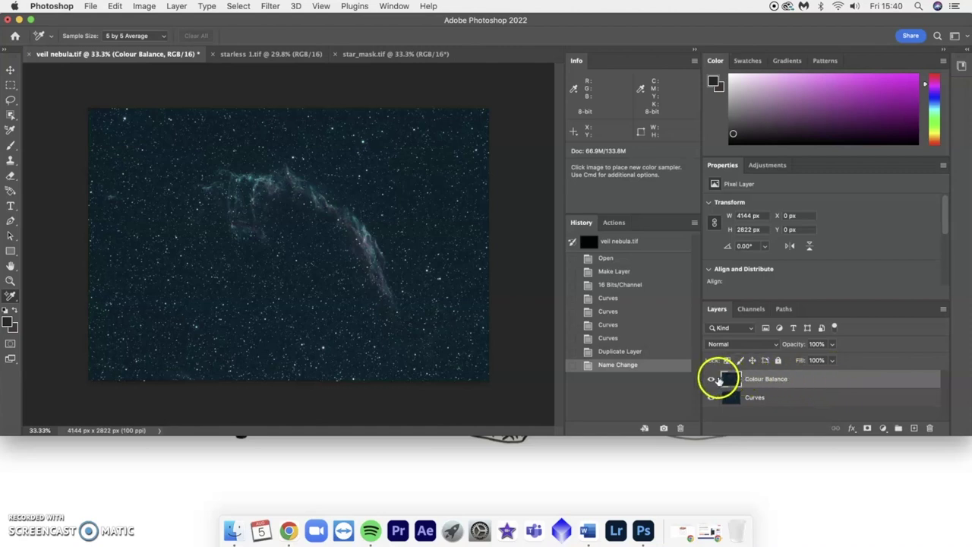
{"action": "left_click", "coordinate": [710, 379]}
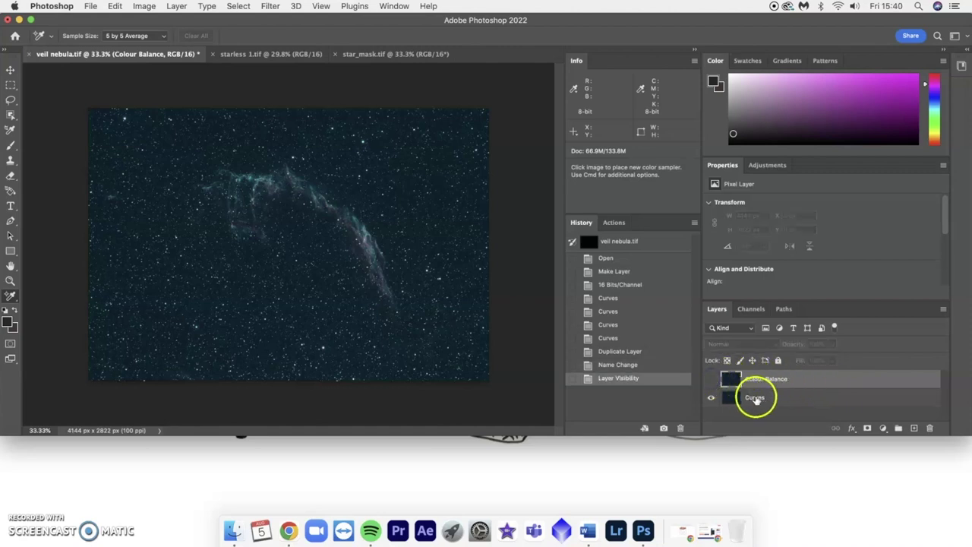
{"action": "left_click", "coordinate": [748, 397]}
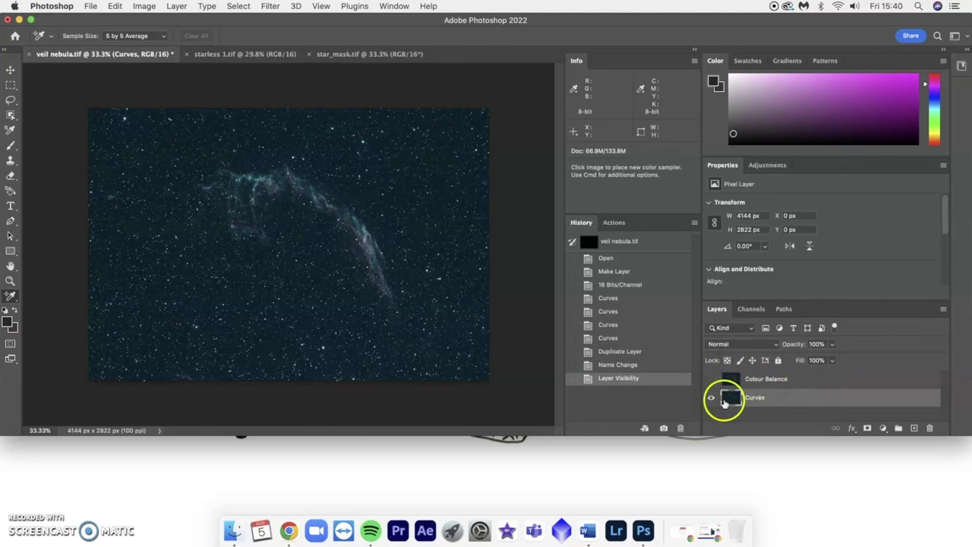
Show Colour Balance again and place colour samplers on dark sky (5/28/40) and the nebula (64/104/128).
{"action": "left_click", "coordinate": [711, 379]}
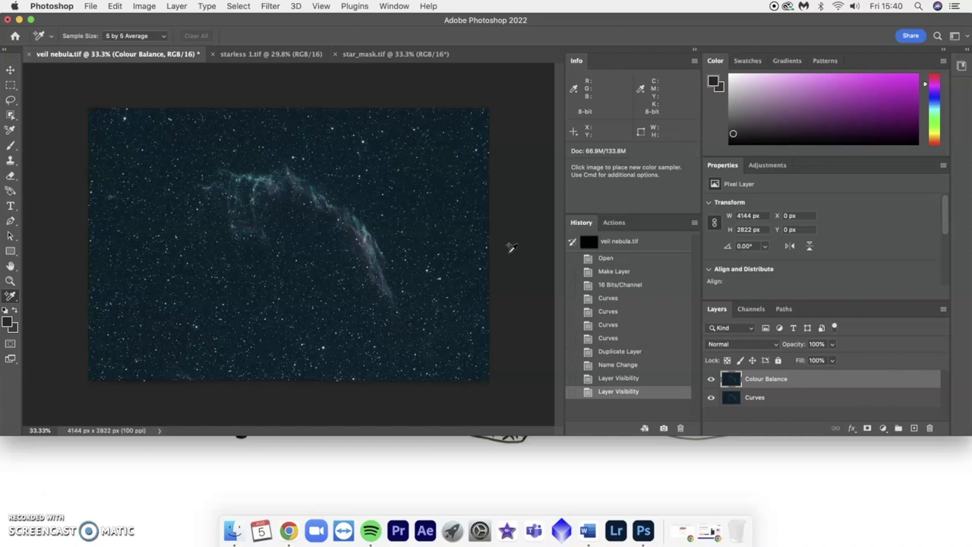
{"action": "left_click", "coordinate": [10, 296]}
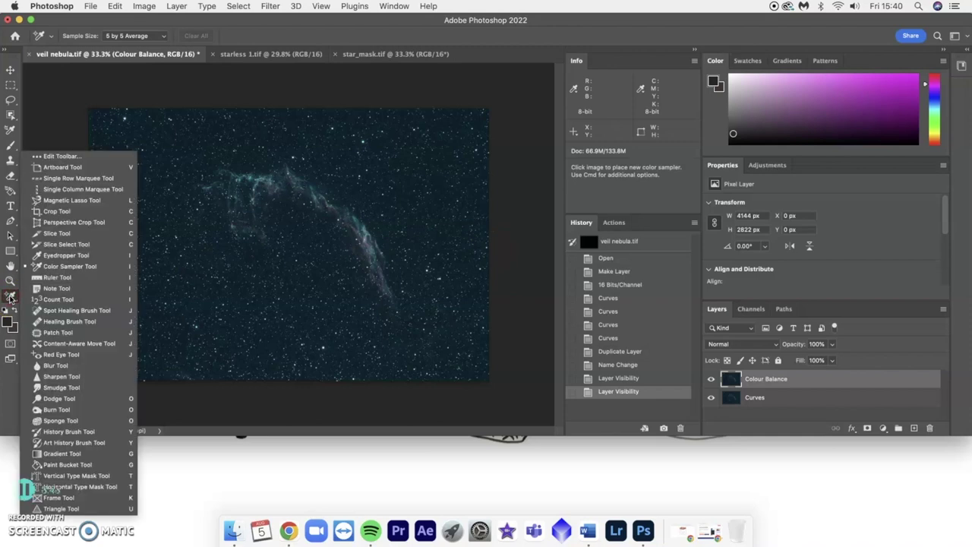
{"action": "left_click", "coordinate": [45, 266]}
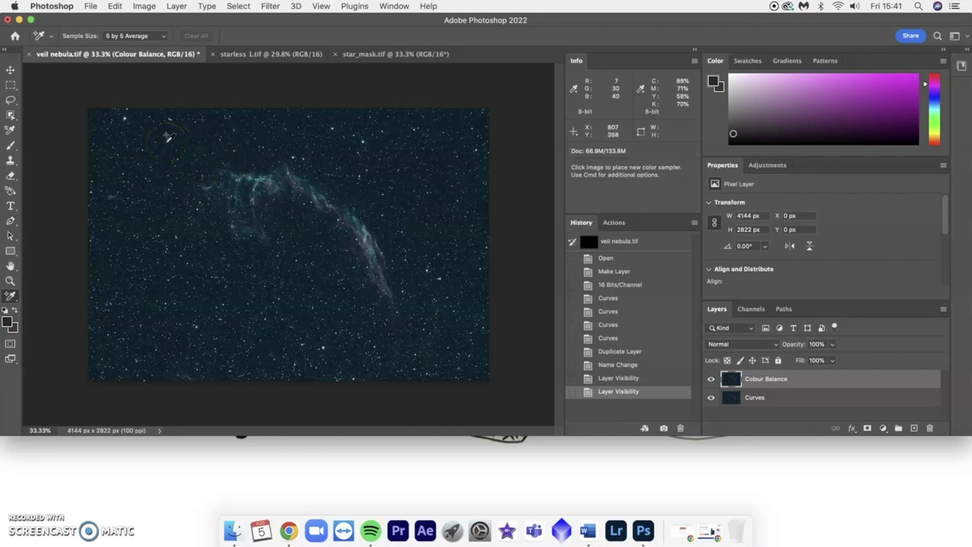
{"action": "left_click", "coordinate": [166, 141]}
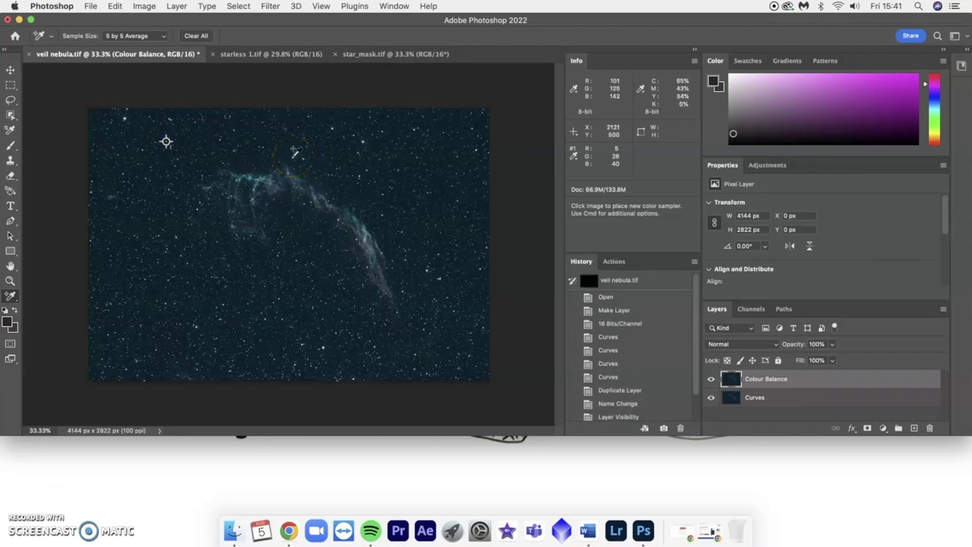
{"action": "left_click", "coordinate": [293, 156]}
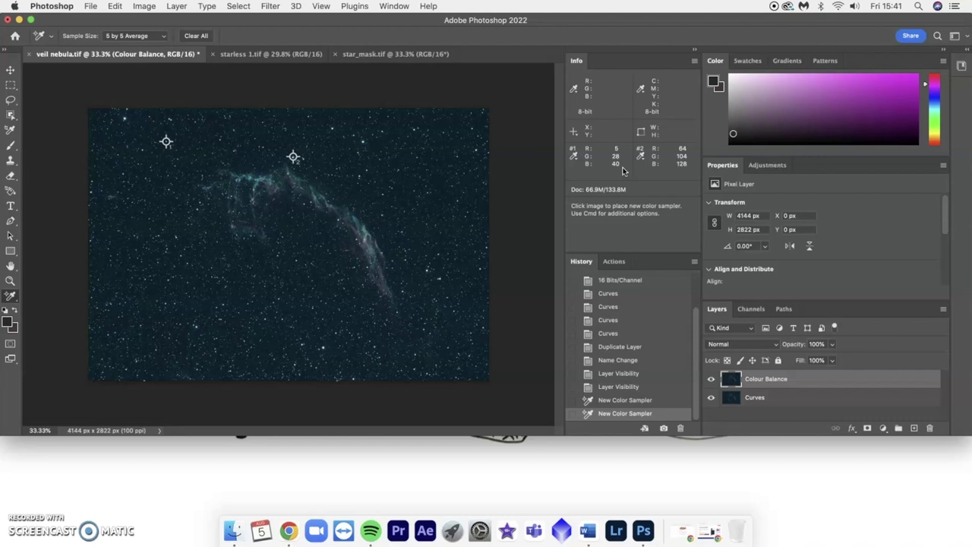
In Levels, raise the Green channel's black input point to 21.
{"action": "left_click", "coordinate": [144, 6]}
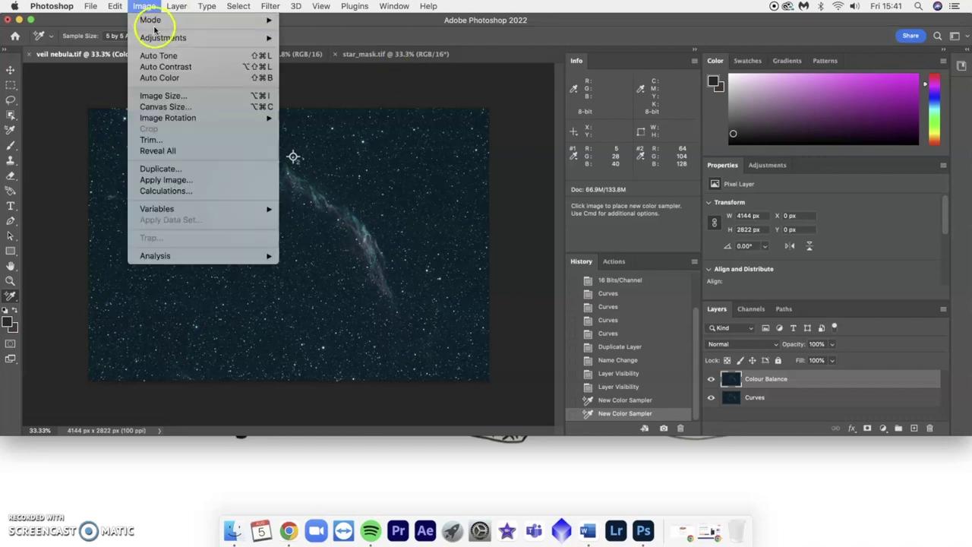
{"action": "mouse_move", "coordinate": [157, 38]}
{"action": "left_click", "coordinate": [330, 49]}
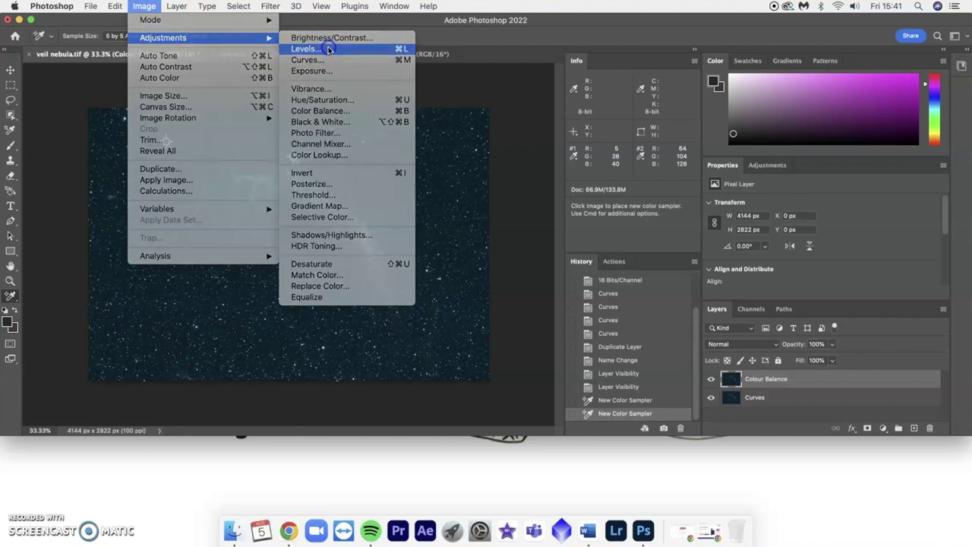
{"action": "left_click_drag", "start_coordinate": [585, 43], "coordinate": [399, 183]}
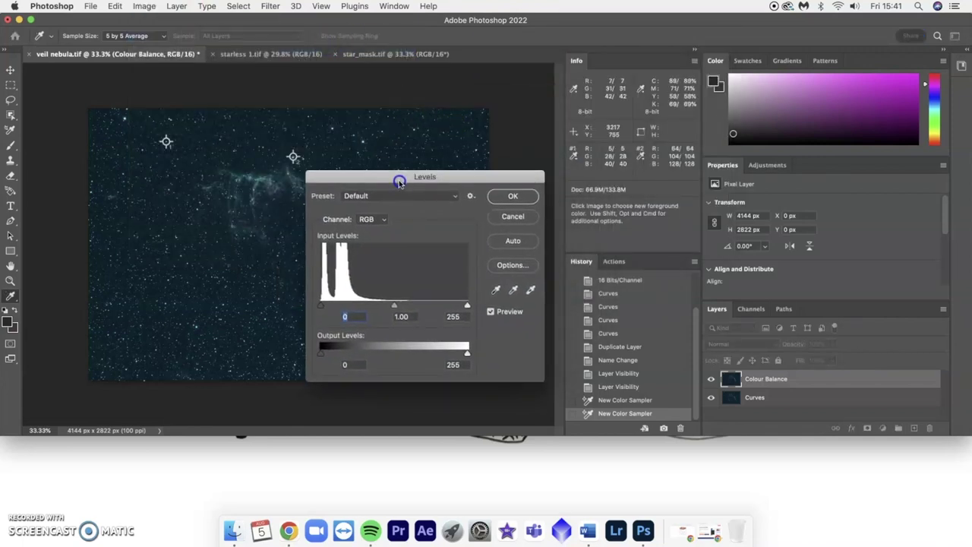
{"action": "left_click", "coordinate": [377, 220]}
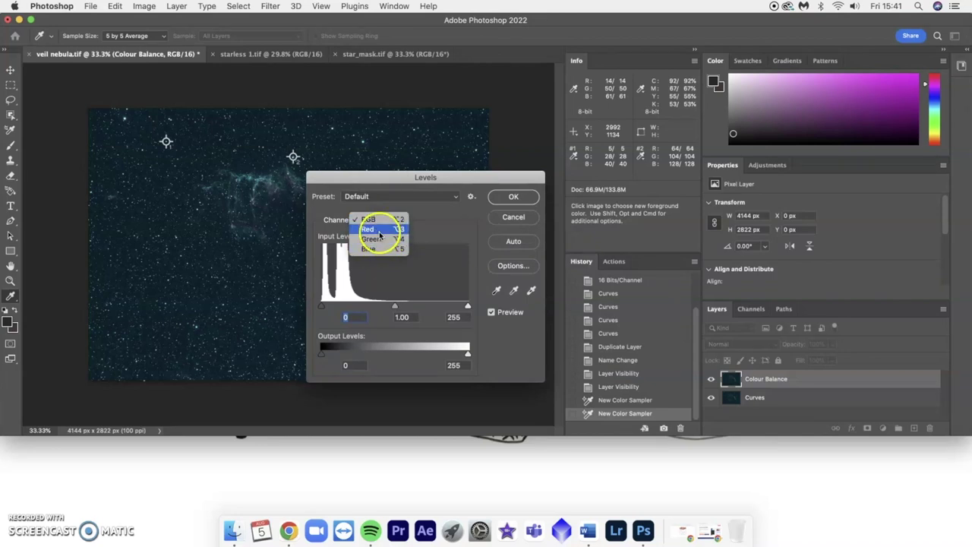
{"action": "left_click", "coordinate": [374, 229]}
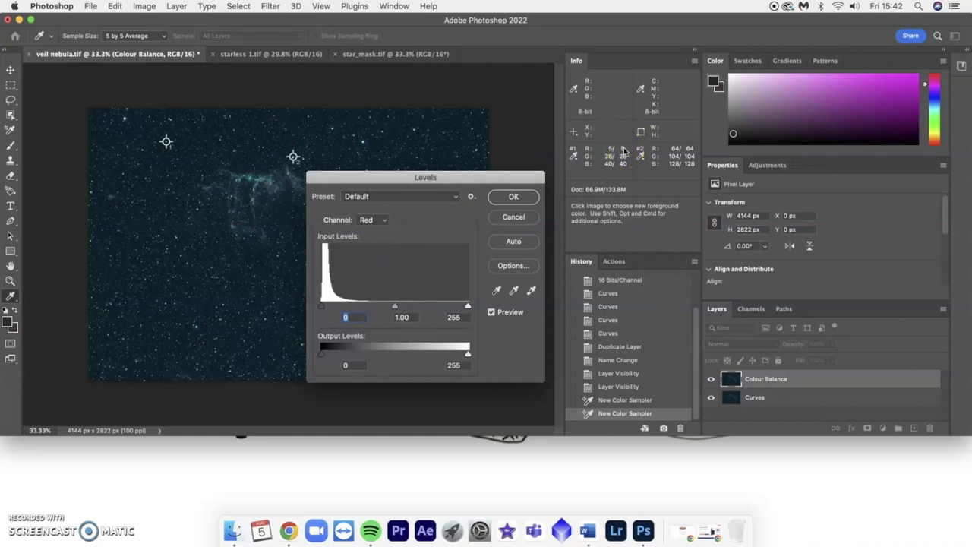
{"action": "left_click", "coordinate": [373, 220]}
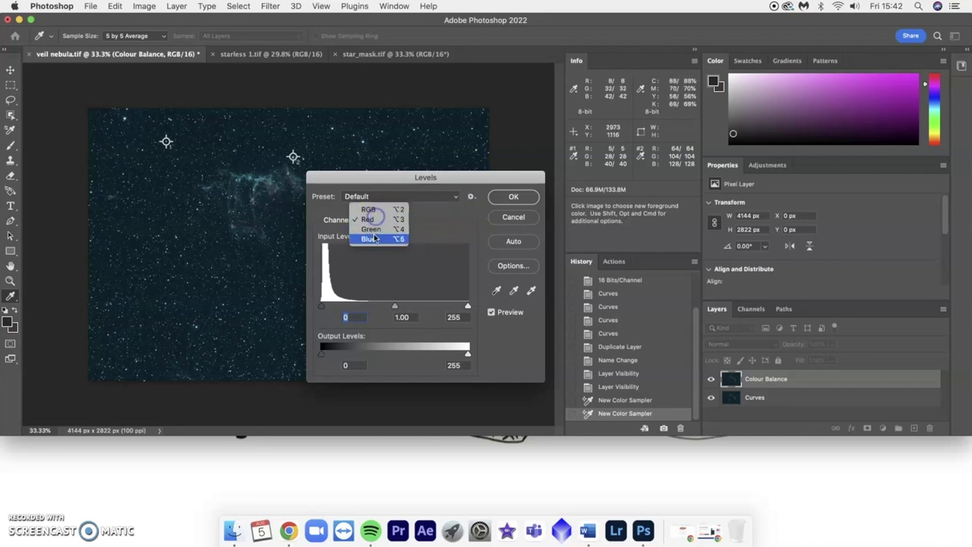
{"action": "left_click", "coordinate": [373, 229]}
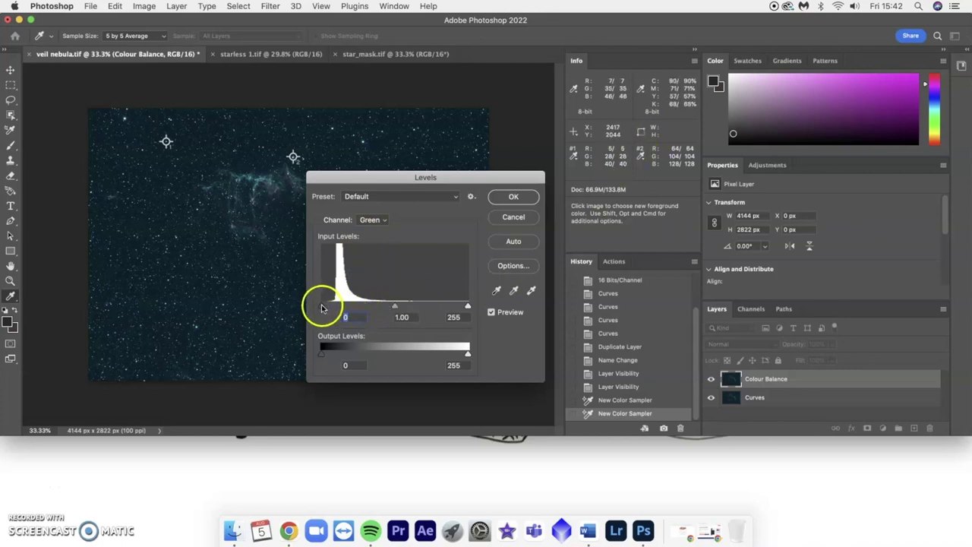
{"action": "left_click_drag", "start_coordinate": [320, 306], "coordinate": [332, 307]}
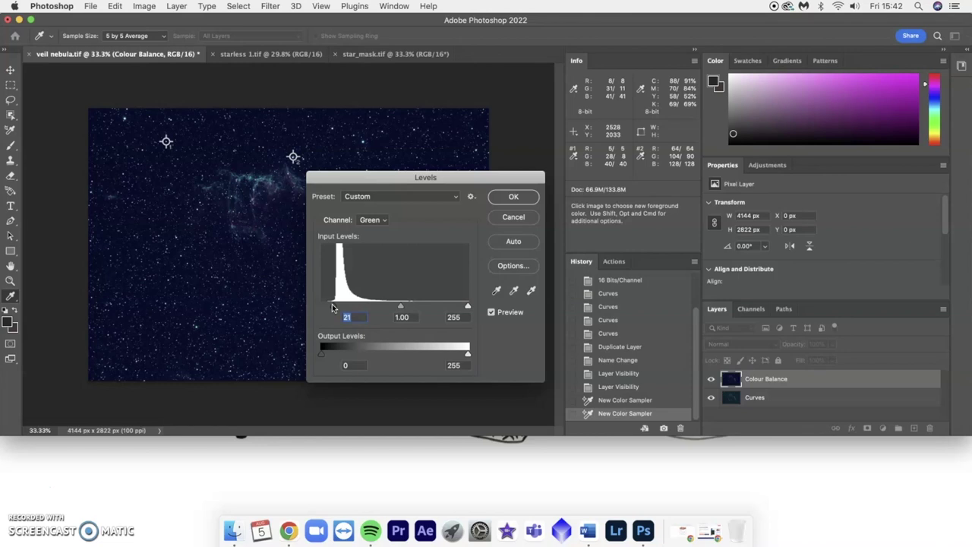
{"action": "mouse_move", "coordinate": [333, 304]}
{"action": "left_mouse_down"}
{"action": "mouse_move", "coordinate": [338, 243]}
{"action": "mouse_move", "coordinate": [336, 297]}
{"action": "mouse_move", "coordinate": [329, 287]}
{"action": "left_mouse_up"}
{"action": "mouse_move", "coordinate": [329, 286]}
{"action": "left_mouse_down"}
{"action": "mouse_move", "coordinate": [342, 276]}
{"action": "mouse_move", "coordinate": [403, 282]}
{"action": "mouse_move", "coordinate": [330, 282]}
{"action": "left_mouse_up"}
Raise the Blue channel's black input point to 27 and apply the Levels adjustment.
{"action": "left_click", "coordinate": [370, 222]}
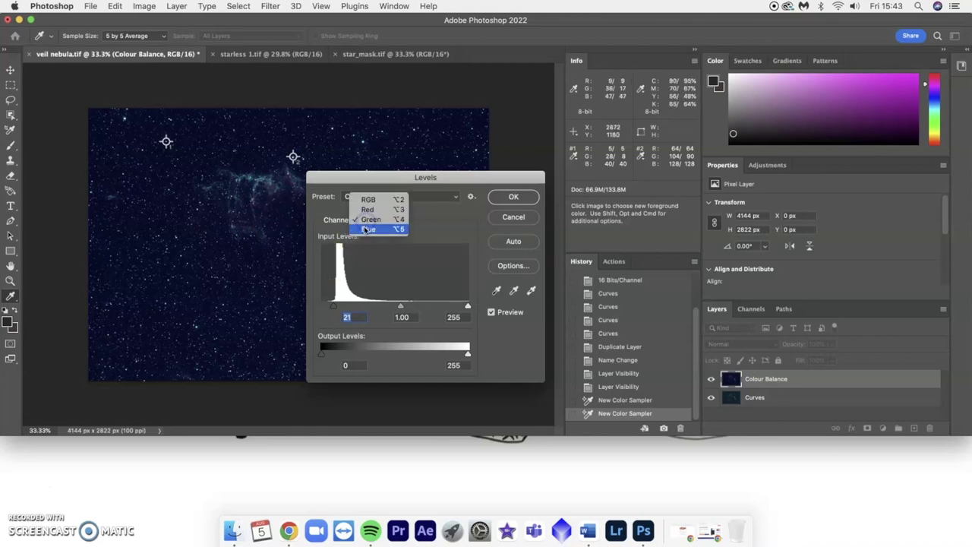
{"action": "left_click", "coordinate": [366, 228]}
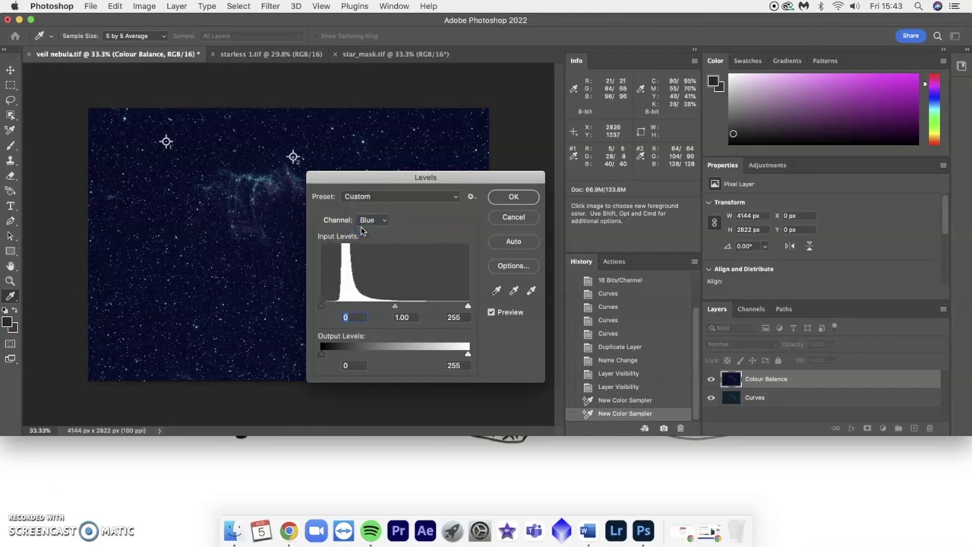
{"action": "left_click", "coordinate": [625, 164]}
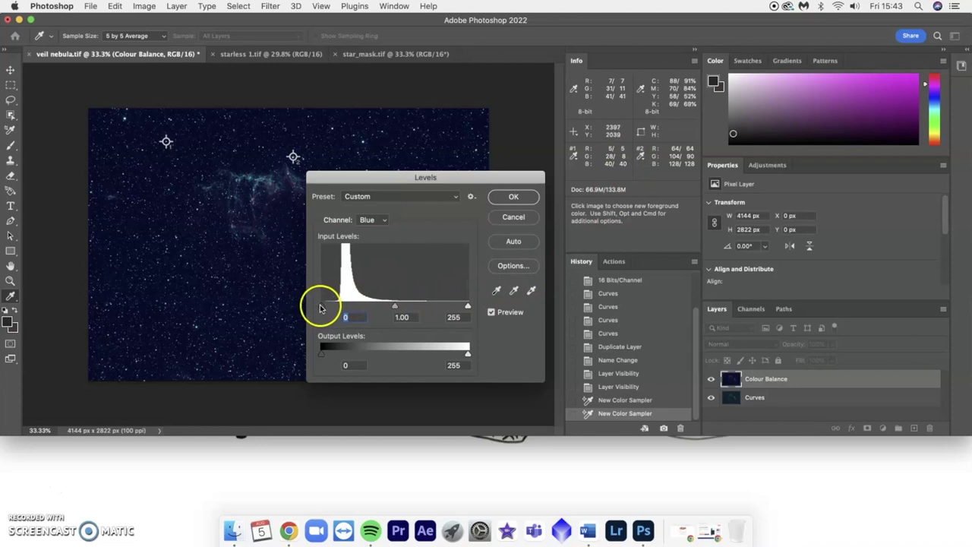
{"action": "left_click_drag", "start_coordinate": [321, 307], "coordinate": [336, 307]}
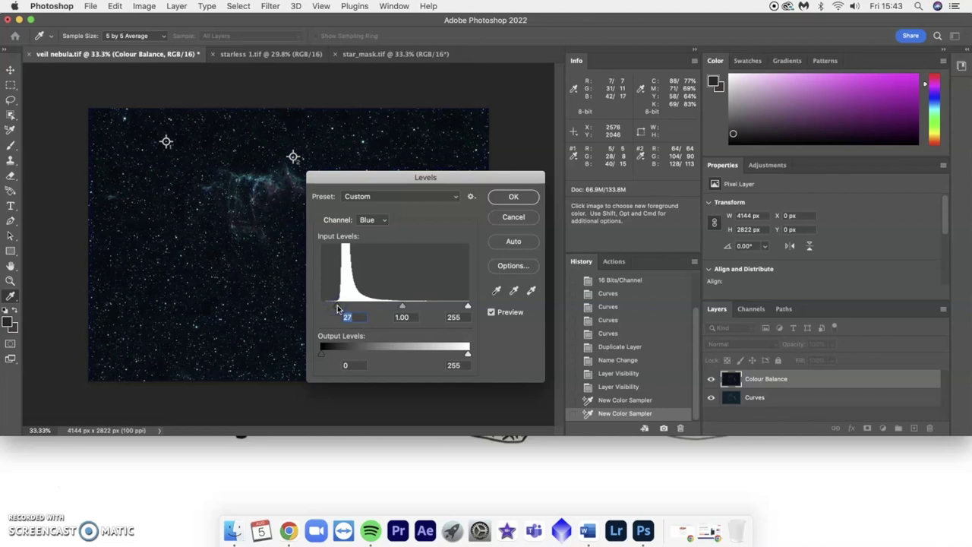
{"action": "left_click", "coordinate": [346, 244]}
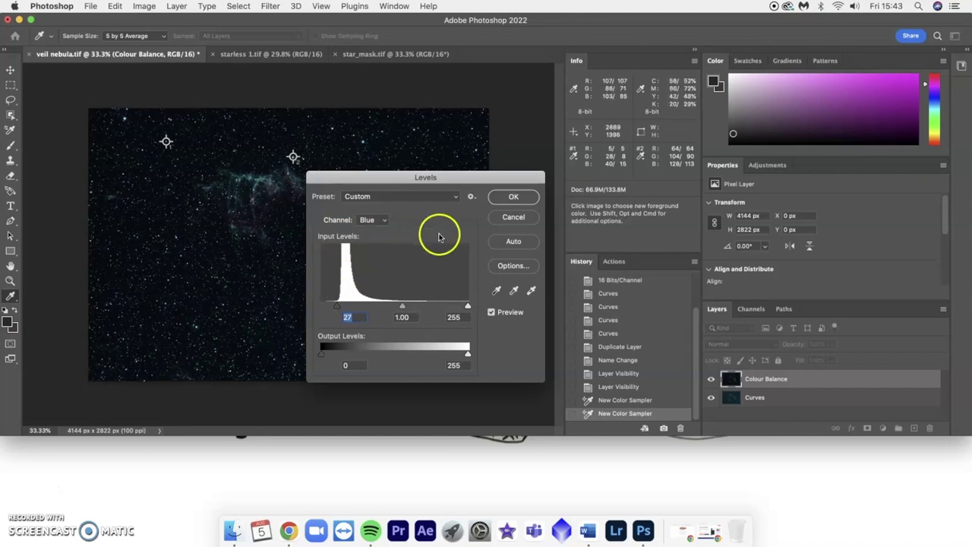
{"action": "left_click", "coordinate": [500, 197]}
Duplicate the Colour Balance layer and rename the copy Single Curve.
{"action": "left_click_drag", "start_coordinate": [840, 372], "coordinate": [912, 426]}
{"action": "double_click", "coordinate": [778, 377]}
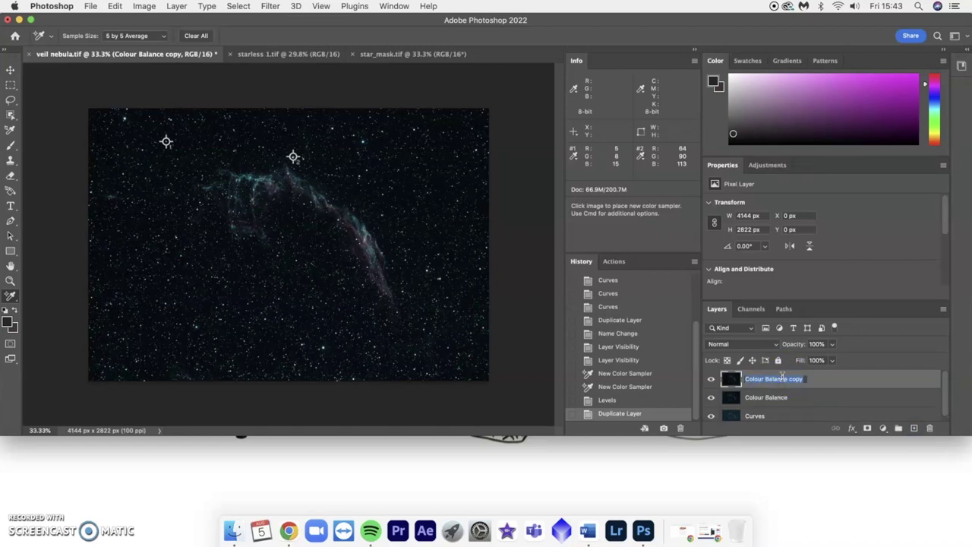
{"action": "type", "text": "Curve"}
{"action": "key", "text": "Return"}
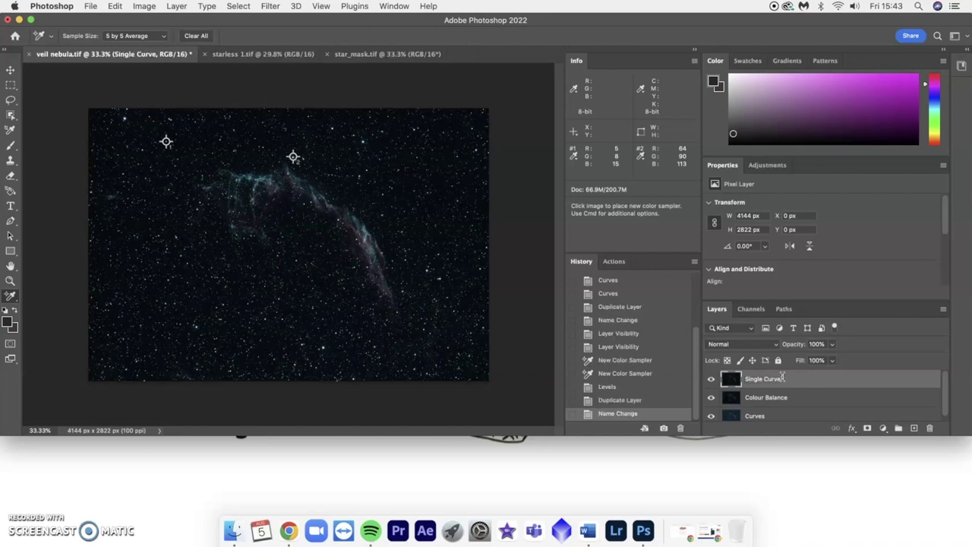
{"action": "left_click", "coordinate": [772, 377]}
Apply a Curves adjustment lifting input 109 to output 180.
{"action": "left_click", "coordinate": [144, 5]}
{"action": "mouse_move", "coordinate": [163, 37]}
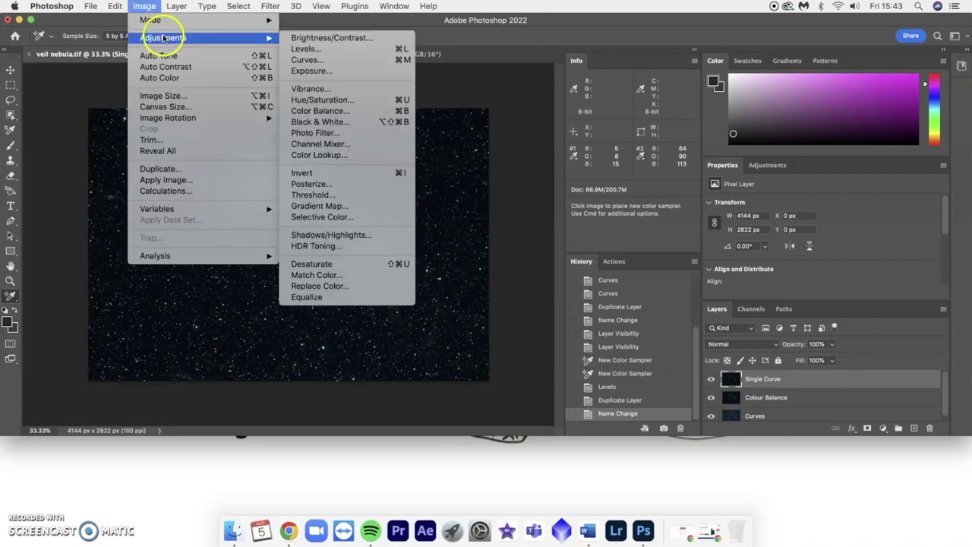
{"action": "left_click", "coordinate": [301, 59]}
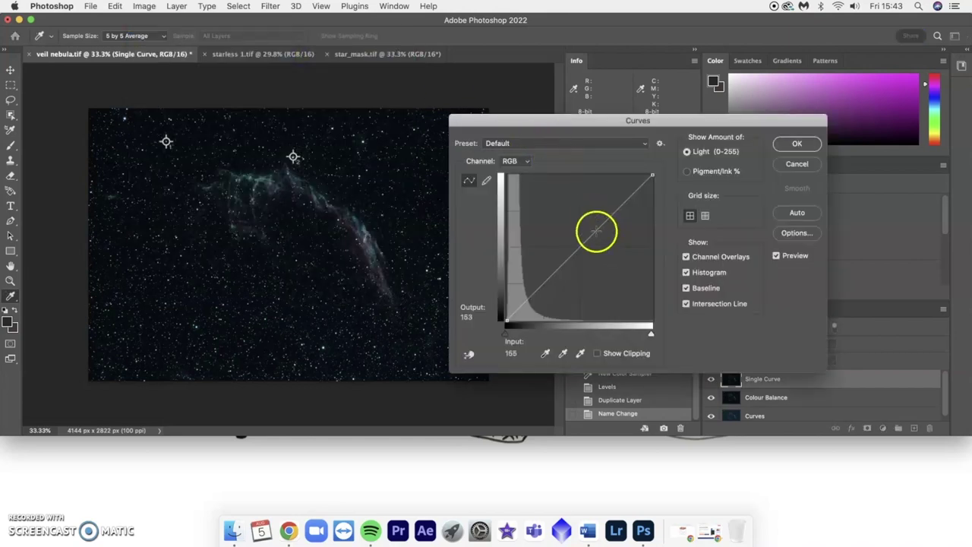
{"action": "left_click_drag", "start_coordinate": [596, 231], "coordinate": [568, 218]}
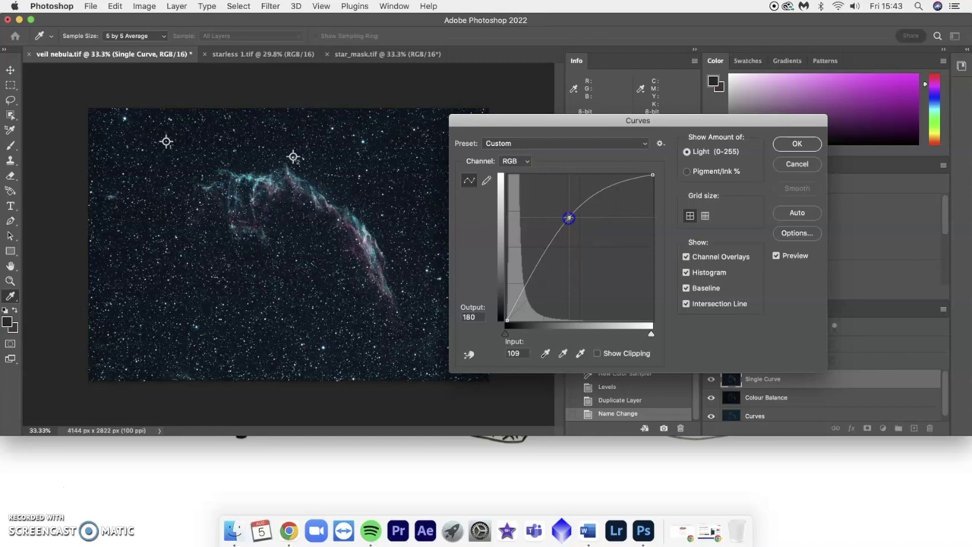
{"action": "left_click", "coordinate": [795, 144]}
{"action": "left_click", "coordinate": [795, 144]}
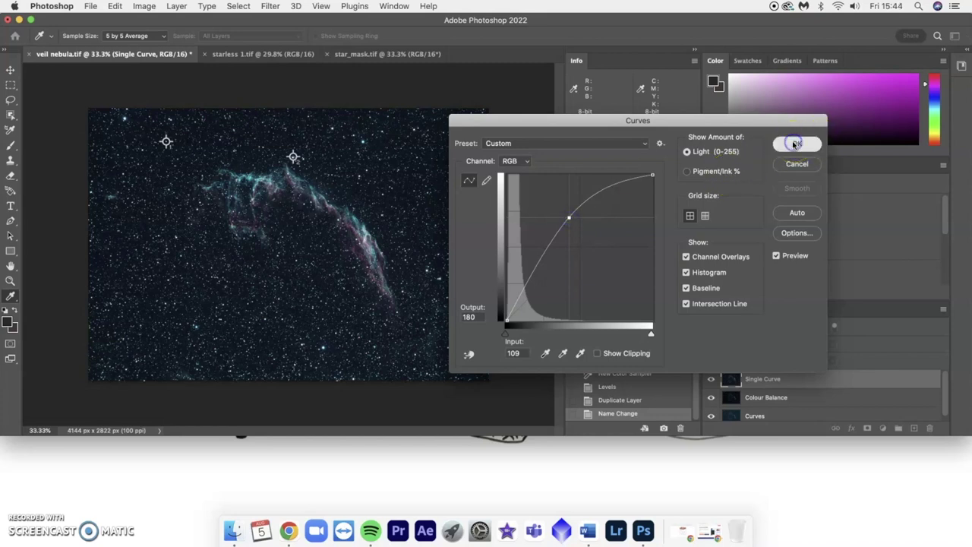
Duplicate the Single Curve layer and rename the copy Single Level.
{"action": "left_click_drag", "start_coordinate": [762, 379], "coordinate": [913, 427]}
{"action": "double_click", "coordinate": [774, 379]}
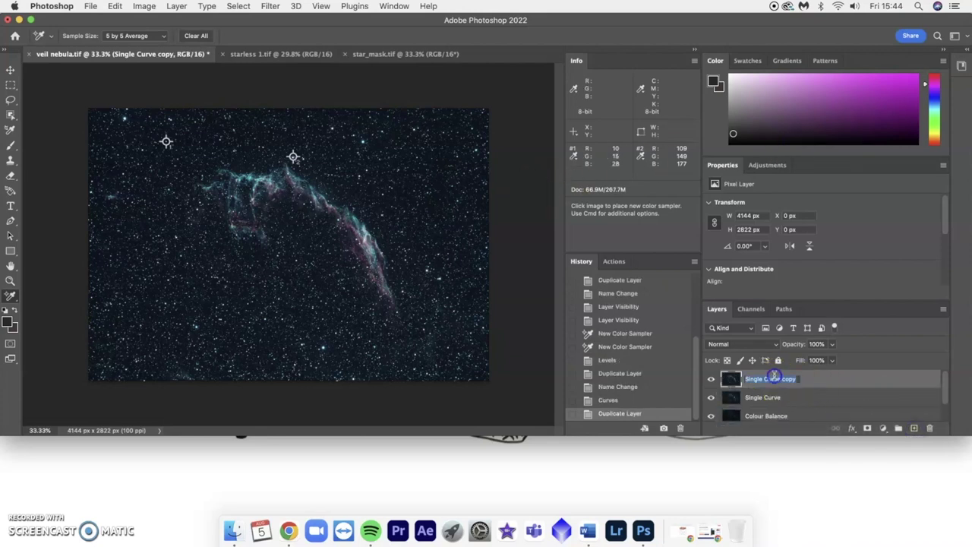
{"action": "type", "text": "Single Level"}
{"action": "key", "text": "Return"}
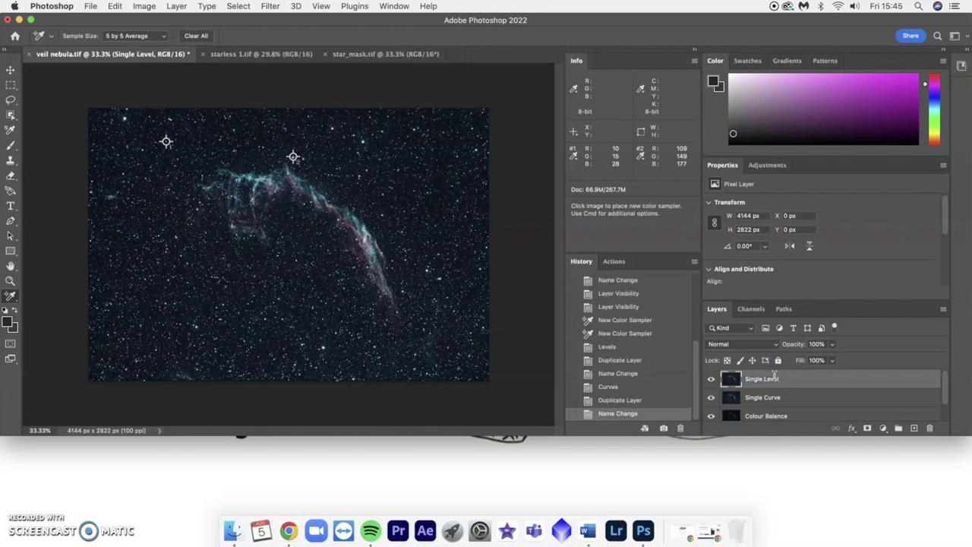
Apply Levels on the Blue channel with the black input point raised to 11.
{"action": "left_click", "coordinate": [144, 6]}
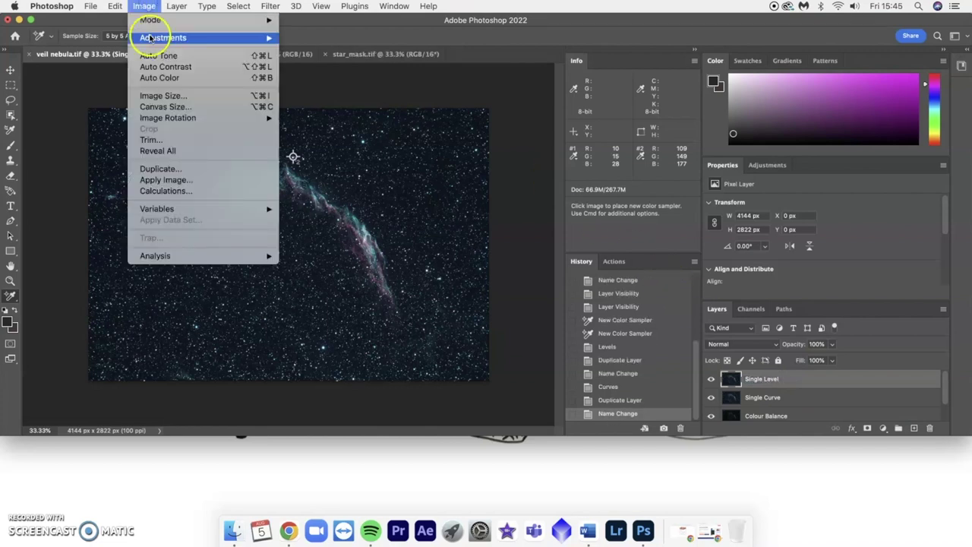
{"action": "mouse_move", "coordinate": [152, 37]}
{"action": "left_click", "coordinate": [327, 49]}
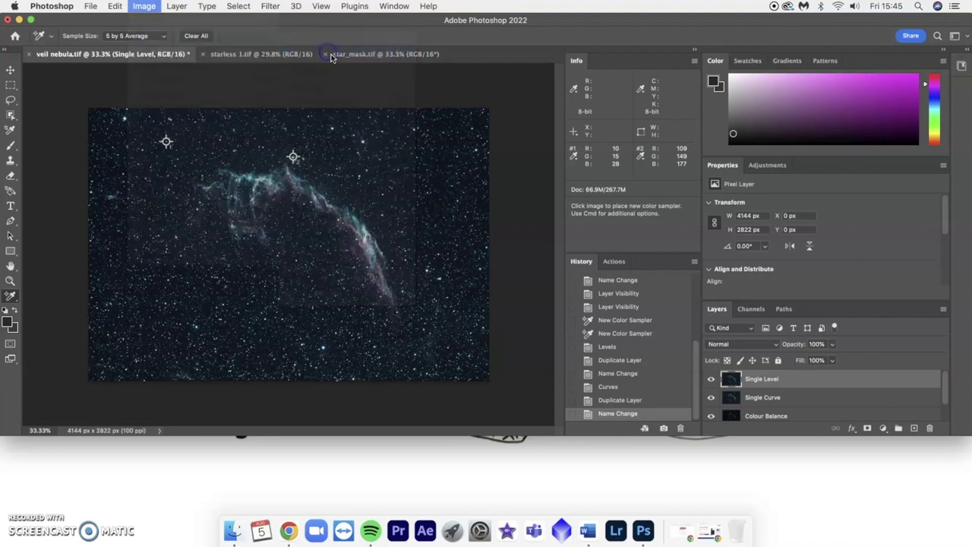
{"action": "left_click_drag", "start_coordinate": [413, 174], "coordinate": [402, 106]}
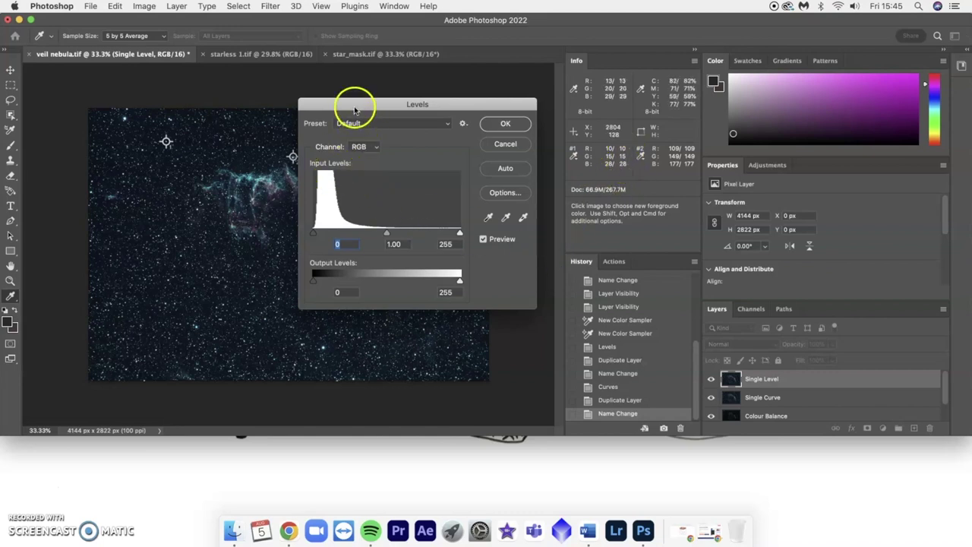
{"action": "left_click_drag", "start_coordinate": [354, 101], "coordinate": [460, 85]}
{"action": "left_click", "coordinate": [473, 125]}
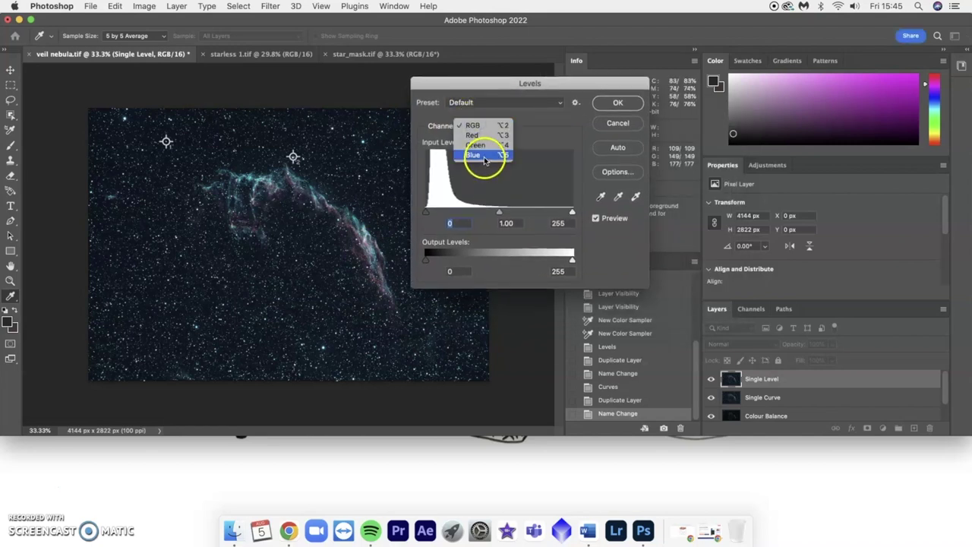
{"action": "left_click", "coordinate": [478, 155]}
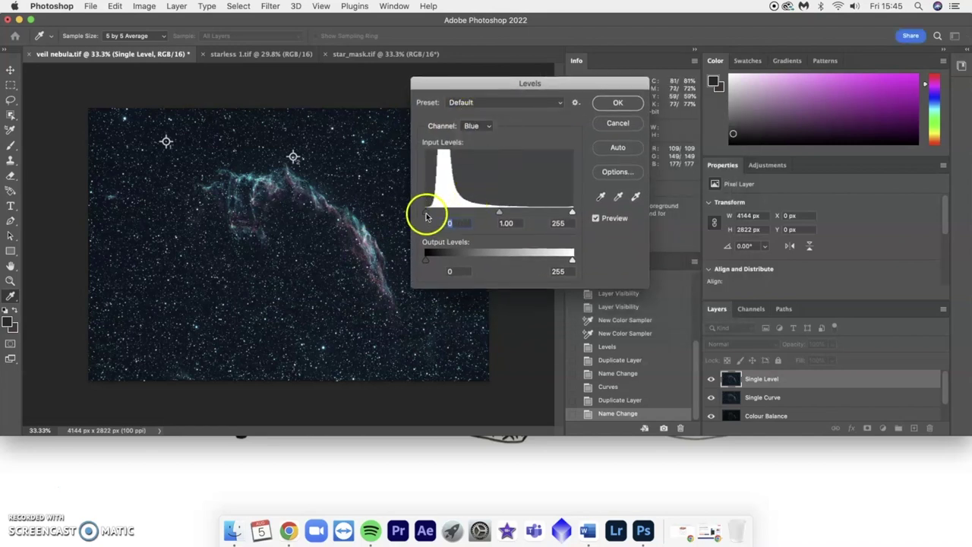
{"action": "left_click_drag", "start_coordinate": [426, 216], "coordinate": [429, 215]}
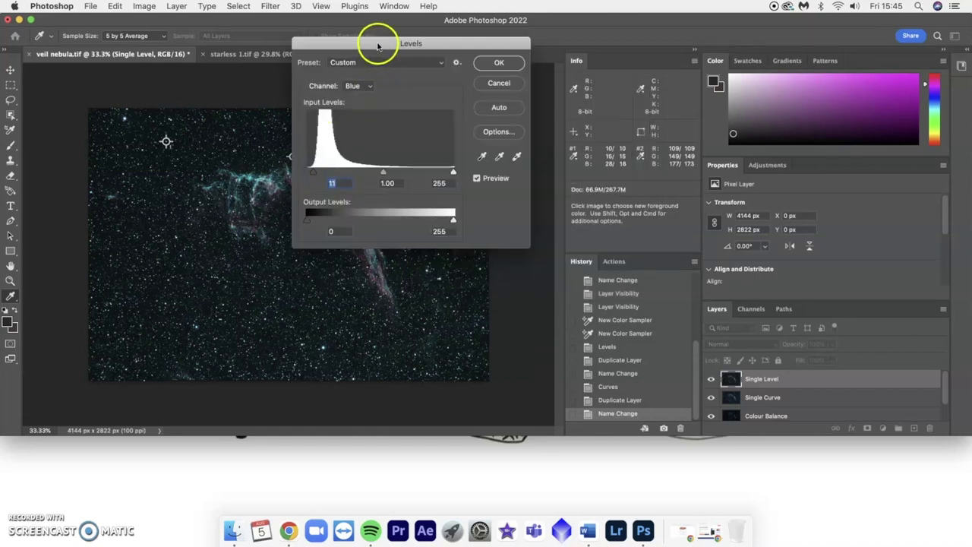
{"action": "left_click_drag", "start_coordinate": [378, 42], "coordinate": [753, 93]}
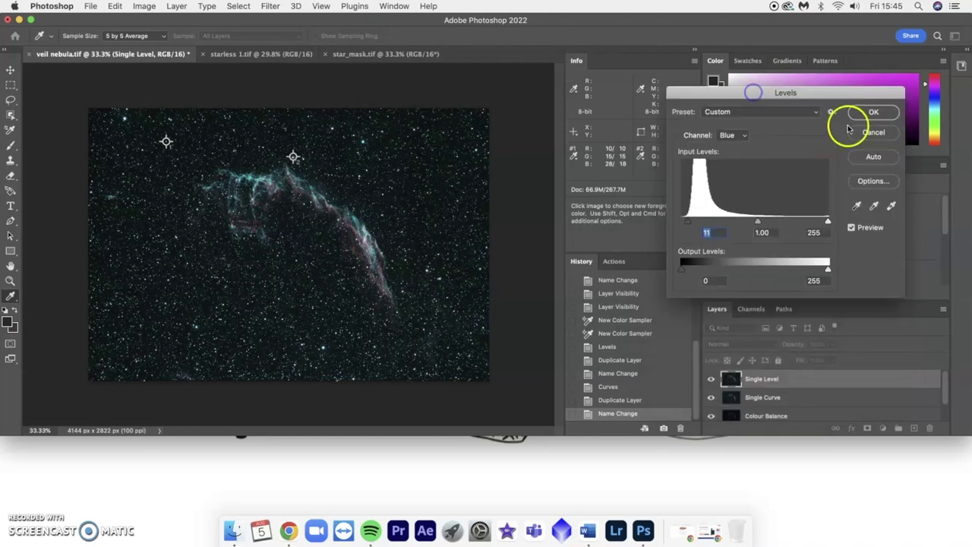
{"action": "left_click", "coordinate": [870, 116]}
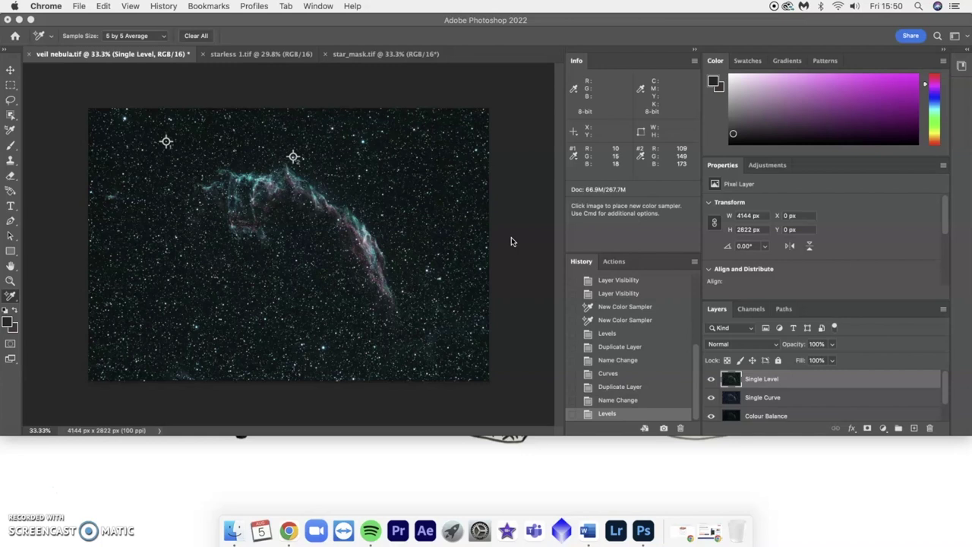
Return from Chrome to Photoshop and switch to the starless 1.tif document.
{"action": "left_click", "coordinate": [488, 119]}
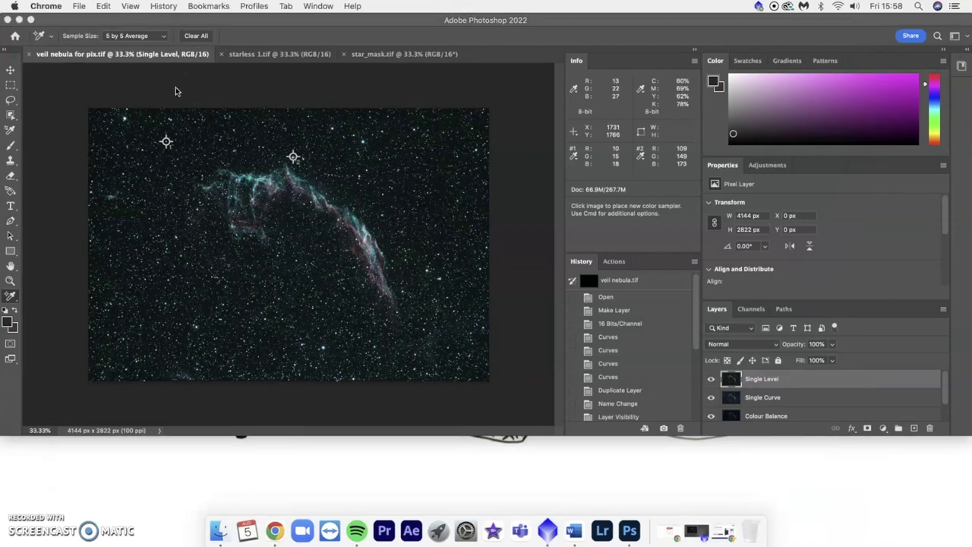
{"action": "left_click", "coordinate": [171, 60]}
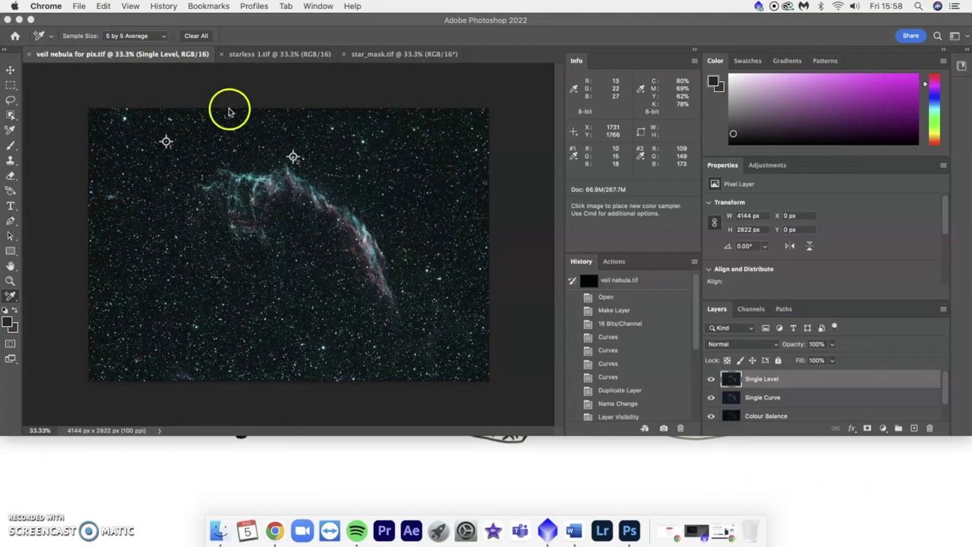
{"action": "left_click", "coordinate": [248, 57]}
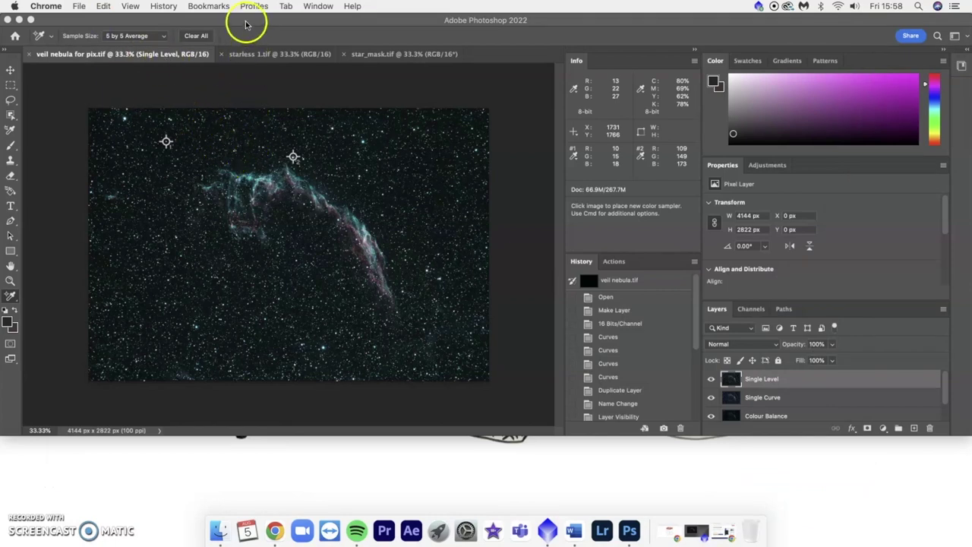
{"action": "left_click", "coordinate": [255, 55]}
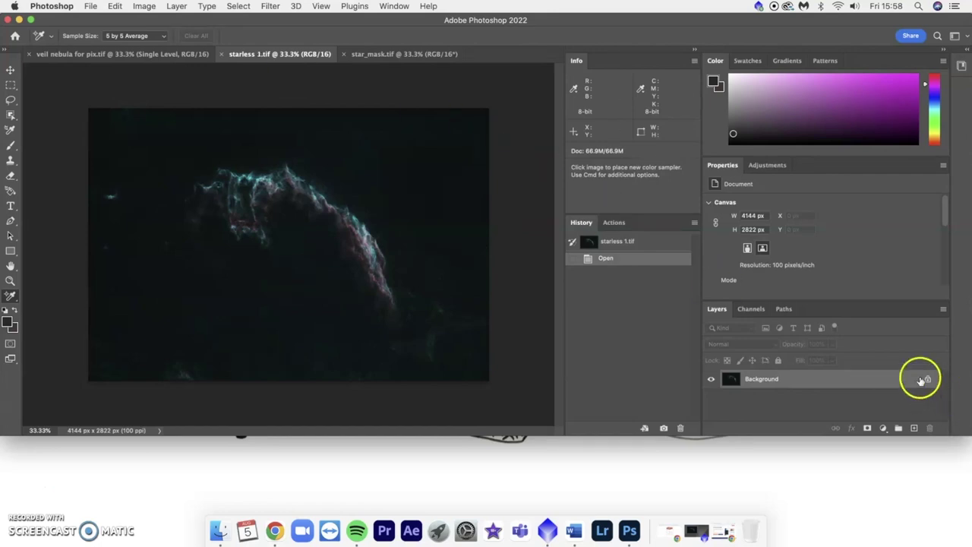
Unlock the starless Background and rename the resulting layer Curves.
{"action": "left_click", "coordinate": [927, 378]}
{"action": "double_click", "coordinate": [781, 383]}
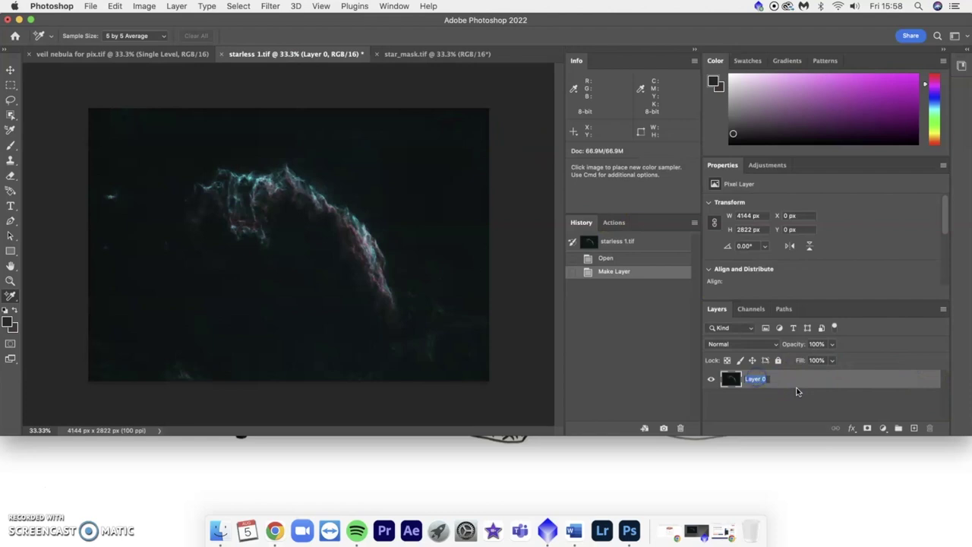
{"action": "type", "text": "Curves"}
{"action": "key", "text": "Return"}
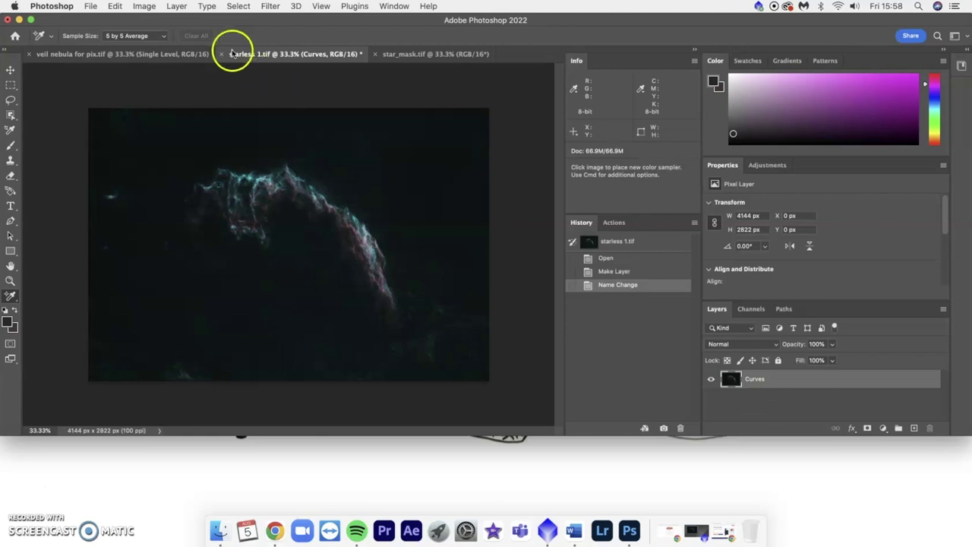
Brighten the layer with a curve lifting 153 to 165, then duplicate it as Curves copy.
{"action": "left_click", "coordinate": [144, 6]}
{"action": "mouse_move", "coordinate": [164, 37]}
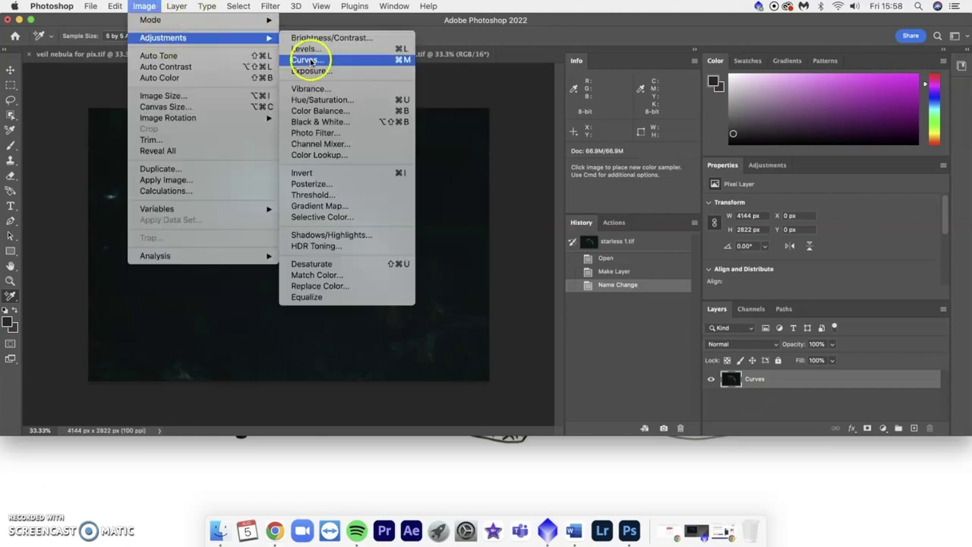
{"action": "left_click", "coordinate": [308, 60]}
{"action": "left_click_drag", "start_coordinate": [598, 226], "coordinate": [594, 226]}
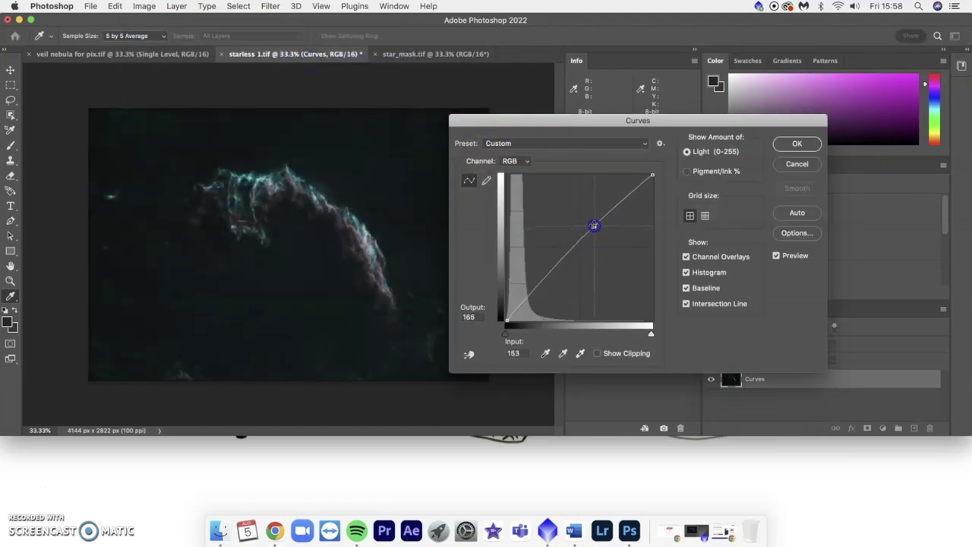
{"action": "left_click", "coordinate": [790, 143]}
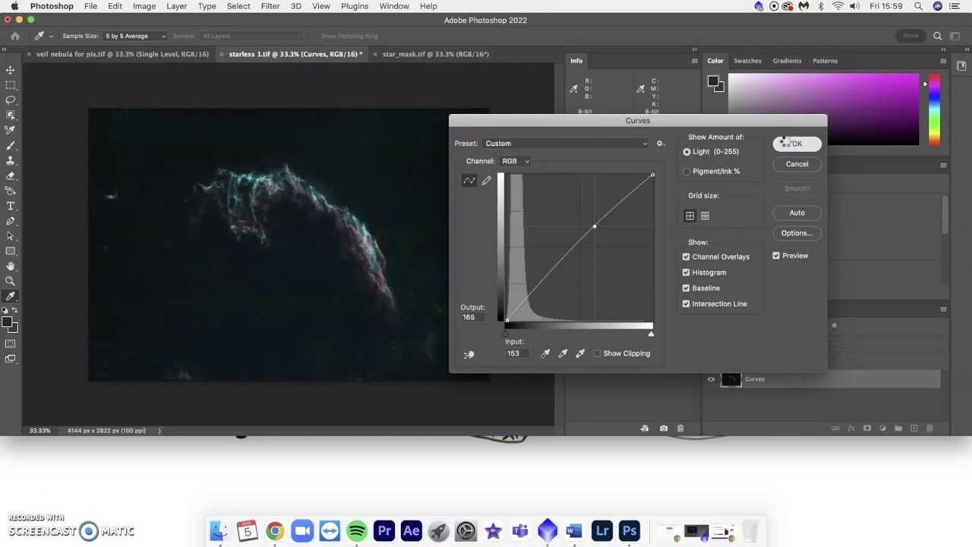
{"action": "left_click_drag", "start_coordinate": [874, 382], "coordinate": [914, 424]}
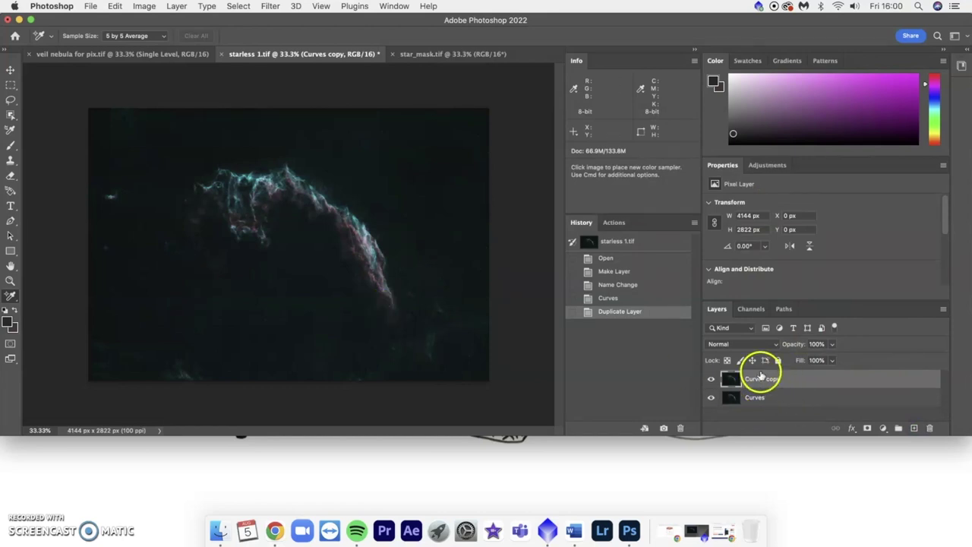
Rename the Curves copy layer to Camera Raw.
{"action": "double_click", "coordinate": [760, 377]}
{"action": "type", "text": "Camera Raw"}
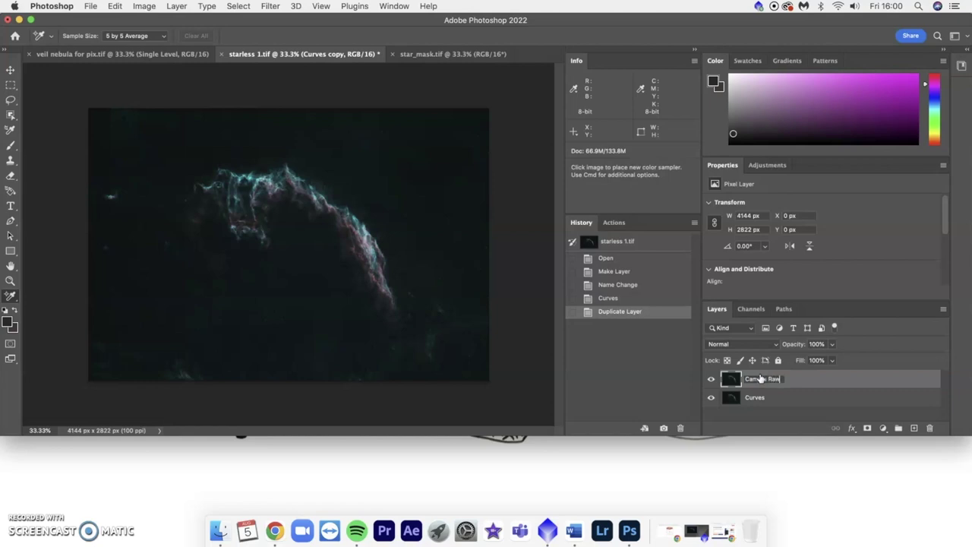
{"action": "key", "text": "Return"}
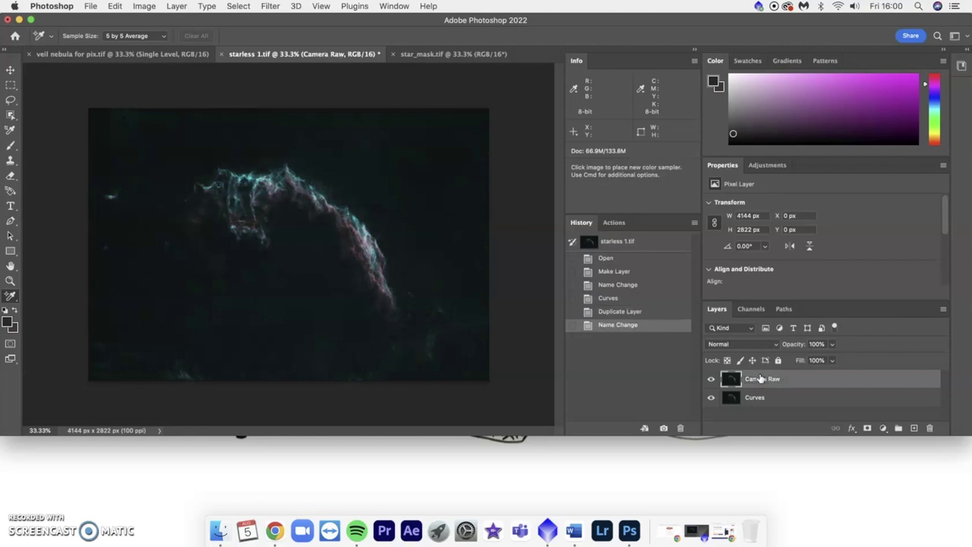
Apply the Camera Raw Filter with Color Noise Reduction set to 45.
{"action": "left_click", "coordinate": [269, 6]}
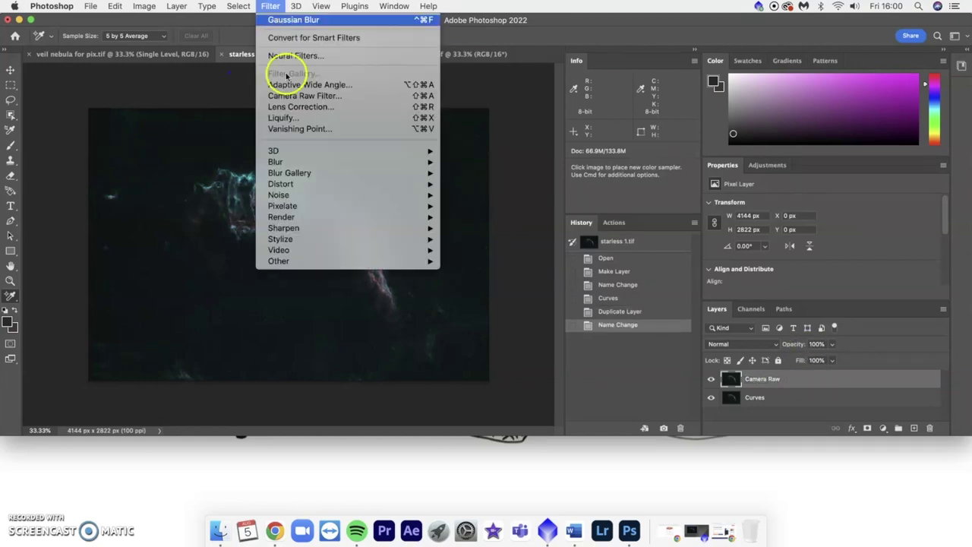
{"action": "left_click", "coordinate": [290, 94]}
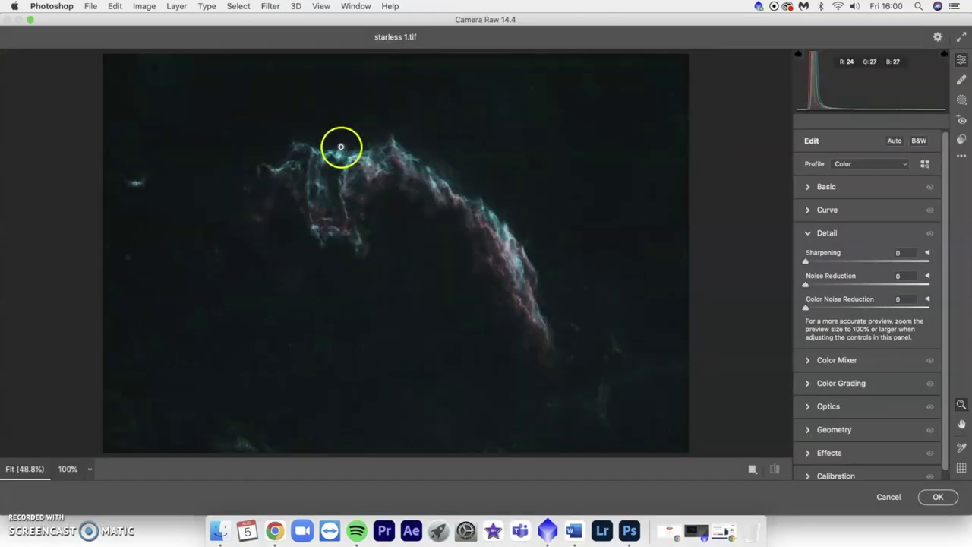
{"action": "left_click_drag", "start_coordinate": [341, 145], "coordinate": [518, 282]}
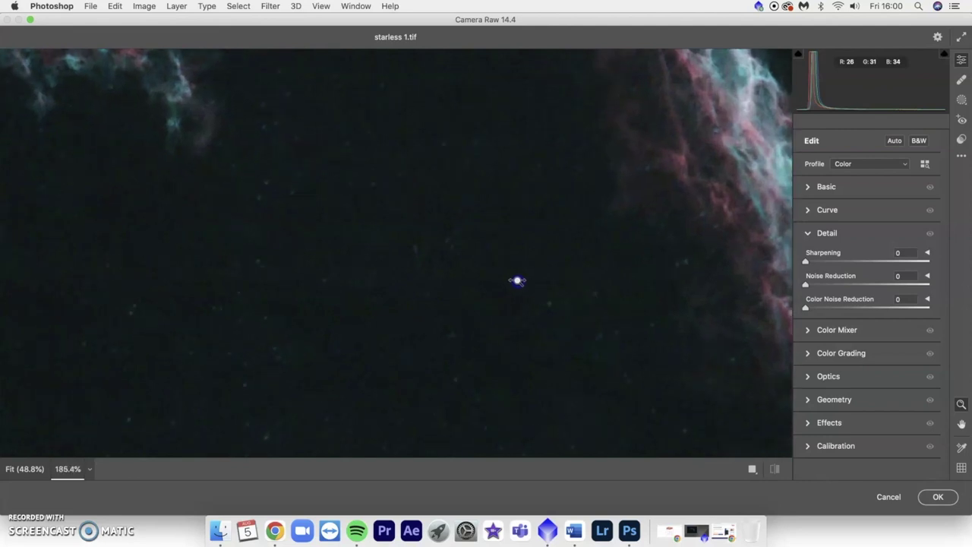
{"action": "left_click", "coordinate": [441, 298]}
{"action": "left_click_drag", "start_coordinate": [441, 298], "coordinate": [416, 265]}
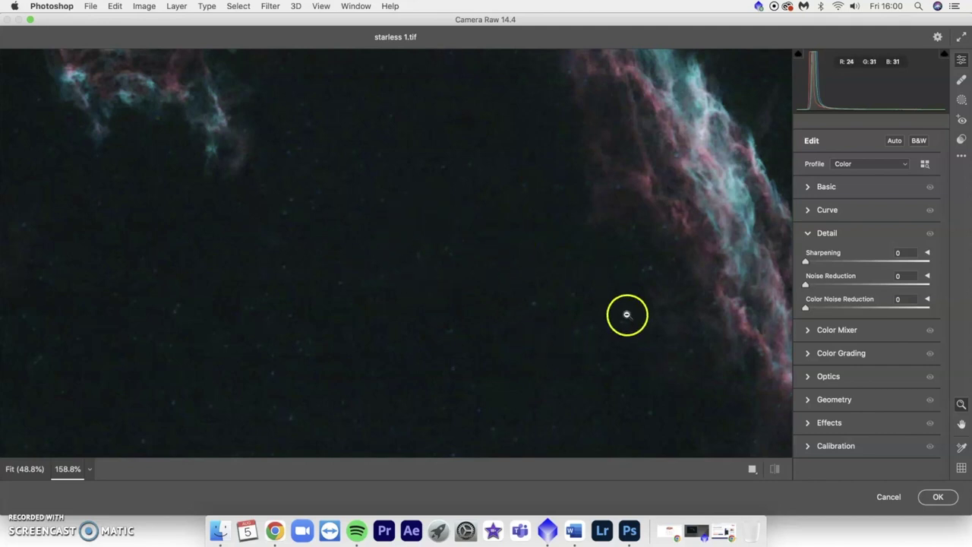
{"action": "left_click", "coordinate": [807, 235]}
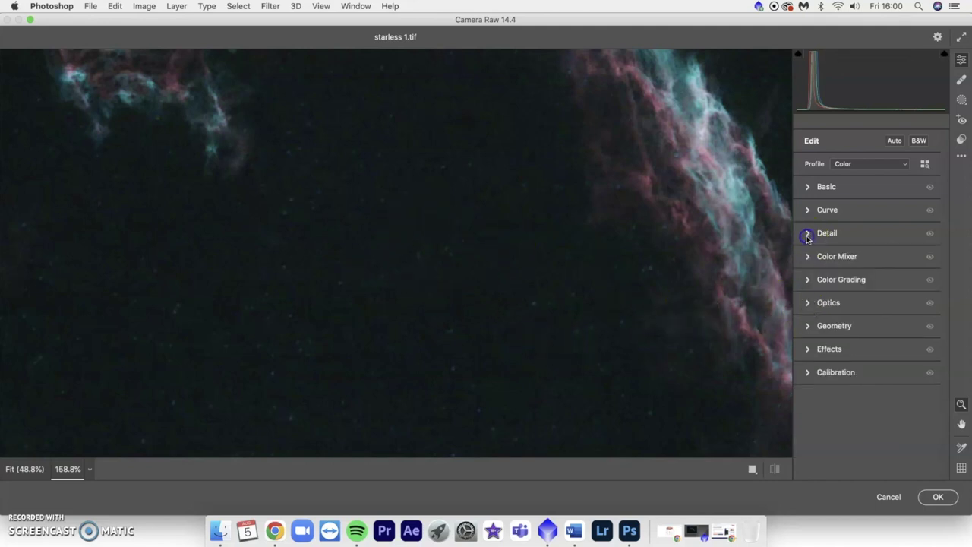
{"action": "left_click", "coordinate": [807, 237]}
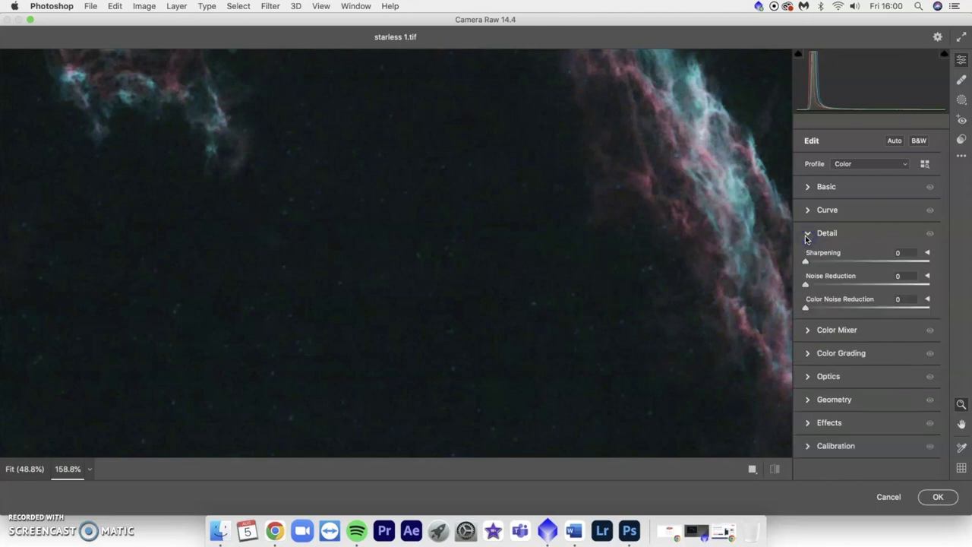
{"action": "left_click_drag", "start_coordinate": [805, 307], "coordinate": [848, 308]}
{"action": "left_click_drag", "start_coordinate": [856, 307], "coordinate": [861, 306]}
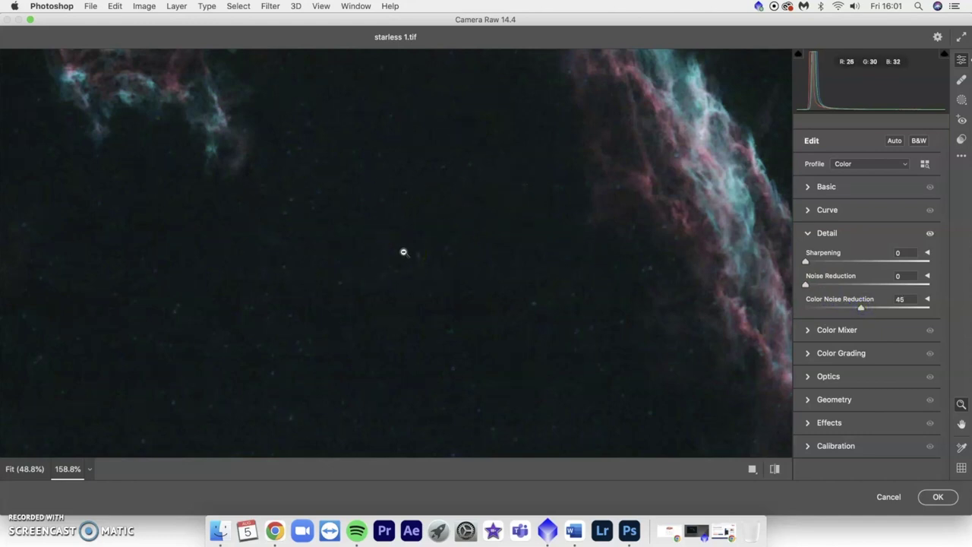
{"action": "left_click_drag", "start_coordinate": [560, 280], "coordinate": [451, 336]}
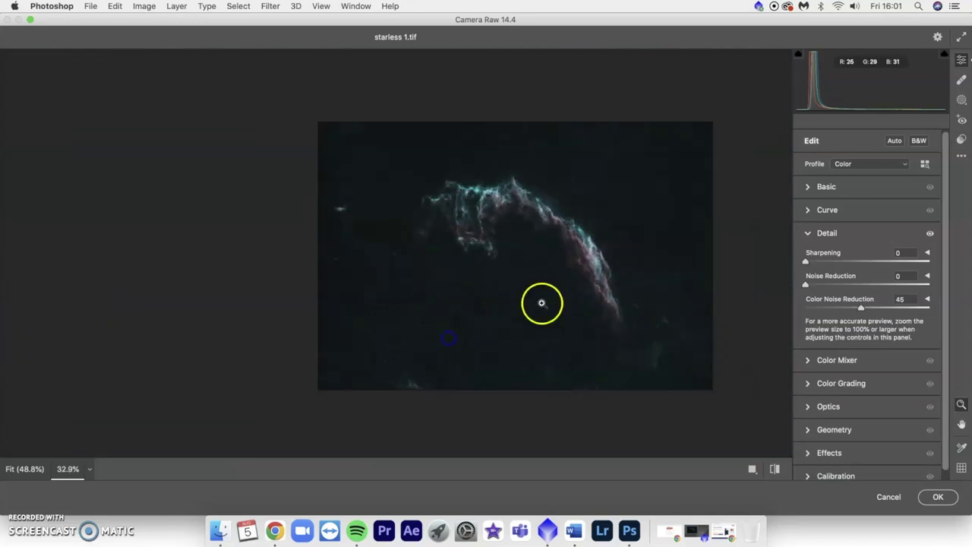
{"action": "left_click_drag", "start_coordinate": [541, 303], "coordinate": [629, 310]}
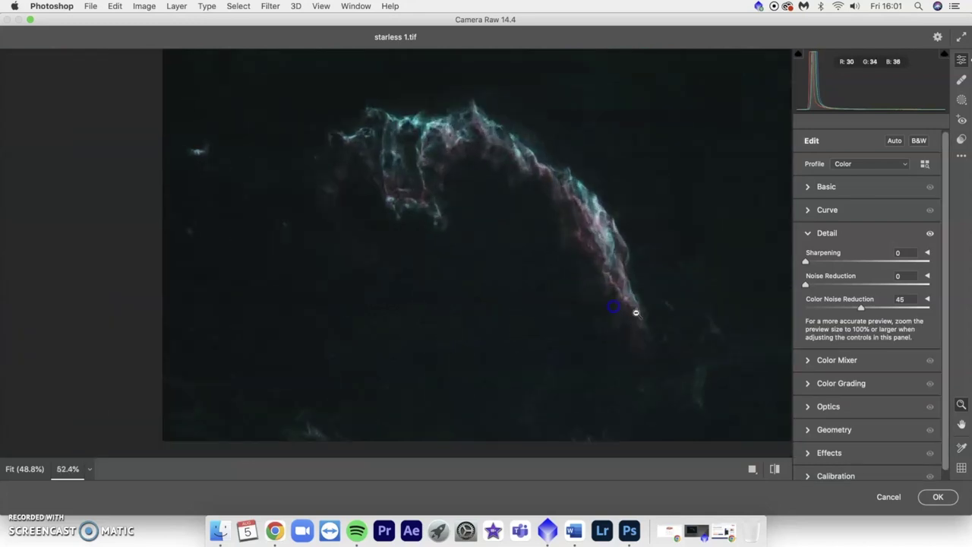
{"action": "left_click", "coordinate": [933, 498]}
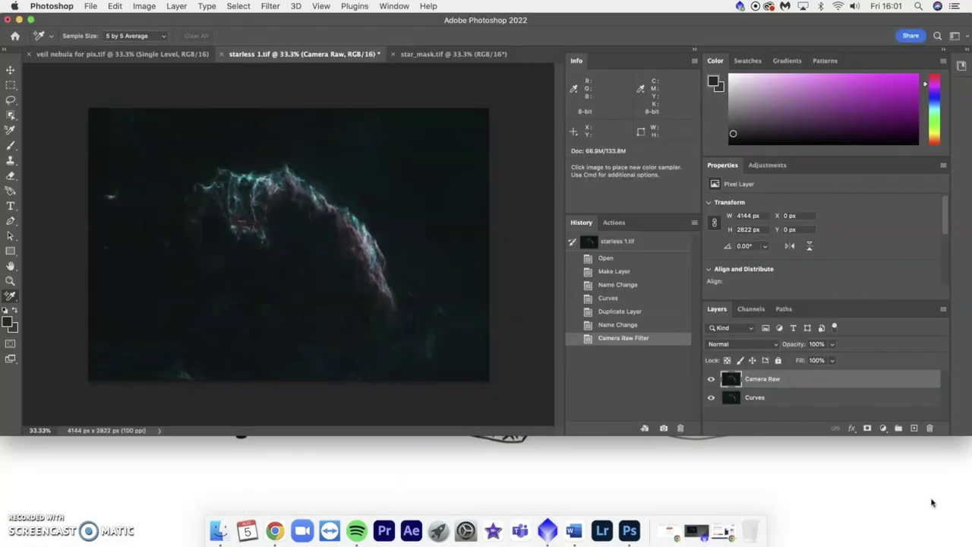
Rename the duplicated nebula layer to 'Camera Raw 2', above Camera Raw and Curves.
{"action": "left_click_drag", "start_coordinate": [896, 380], "coordinate": [914, 428]}
{"action": "double_click", "coordinate": [765, 378]}
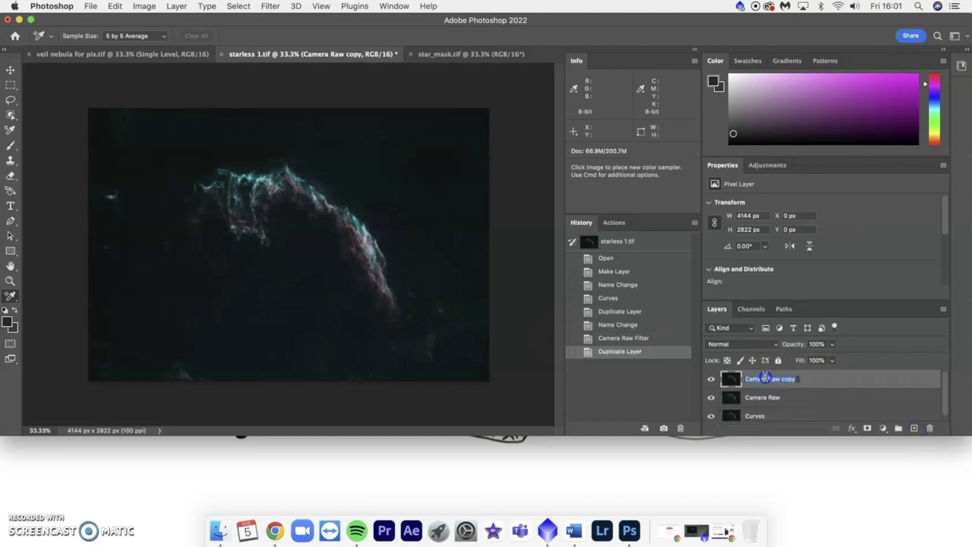
{"action": "type", "text": "Camera Raw 2"}
{"action": "key", "text": "Return"}
{"action": "left_click", "coordinate": [786, 372]}
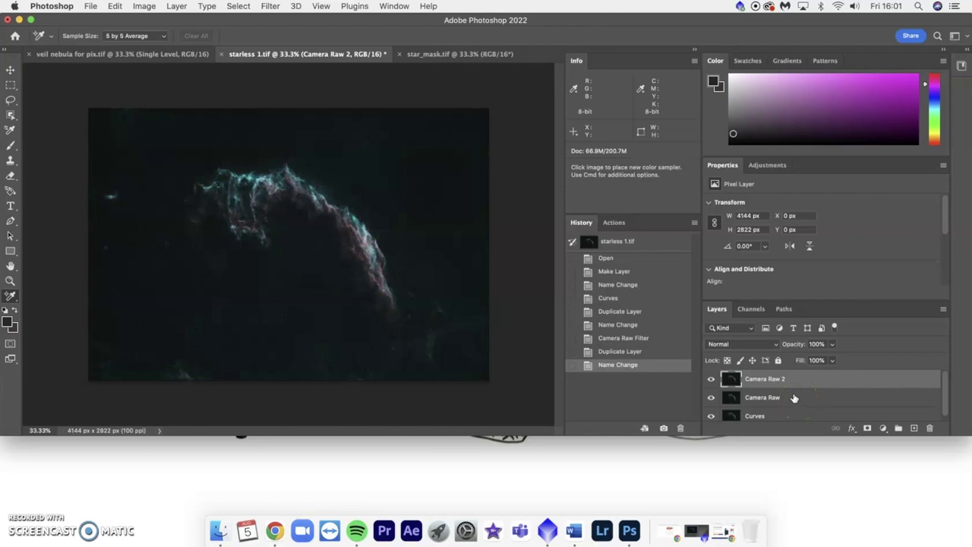
{"action": "left_click", "coordinate": [271, 6]}
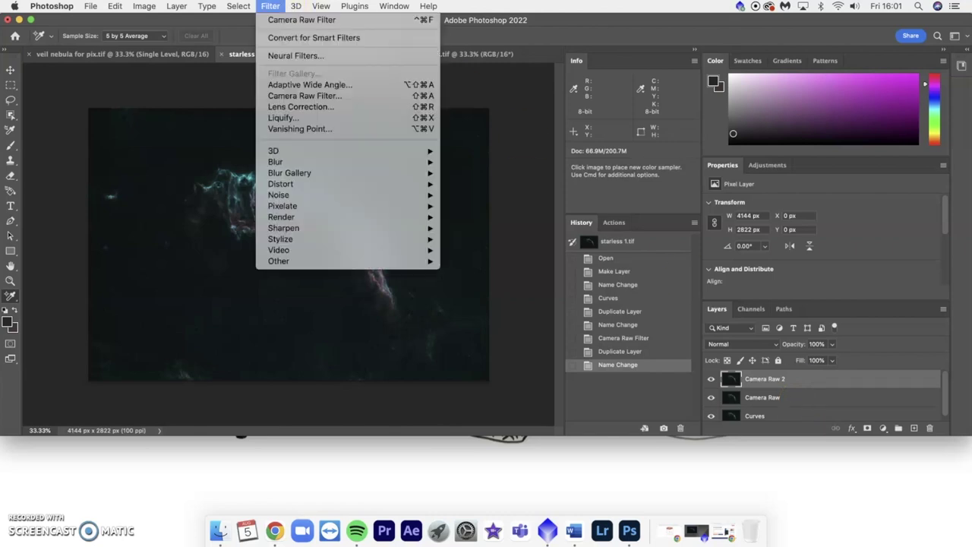
Open the Camera Raw filter on the layer and add a brush mask at size 4.
{"action": "left_click", "coordinate": [303, 95]}
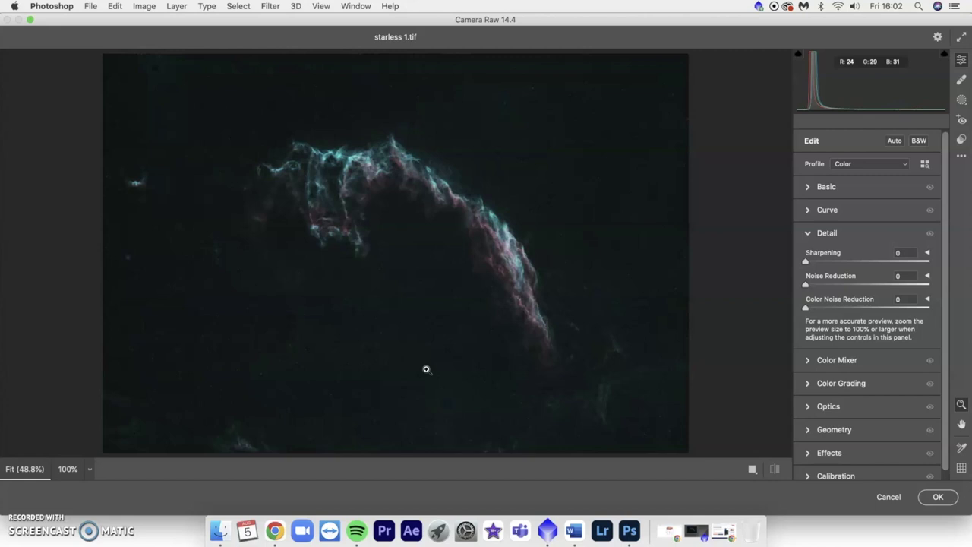
{"action": "left_click", "coordinate": [960, 104]}
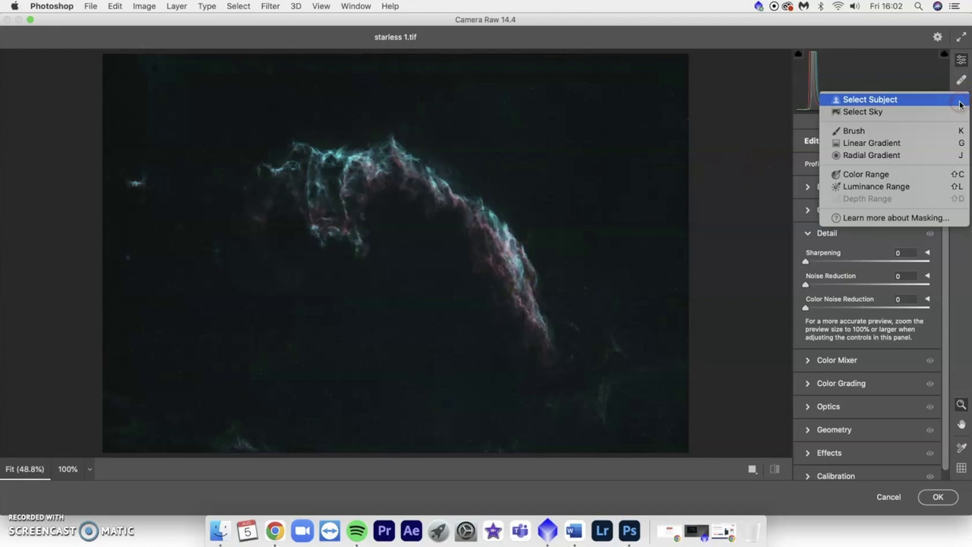
{"action": "left_click", "coordinate": [917, 131]}
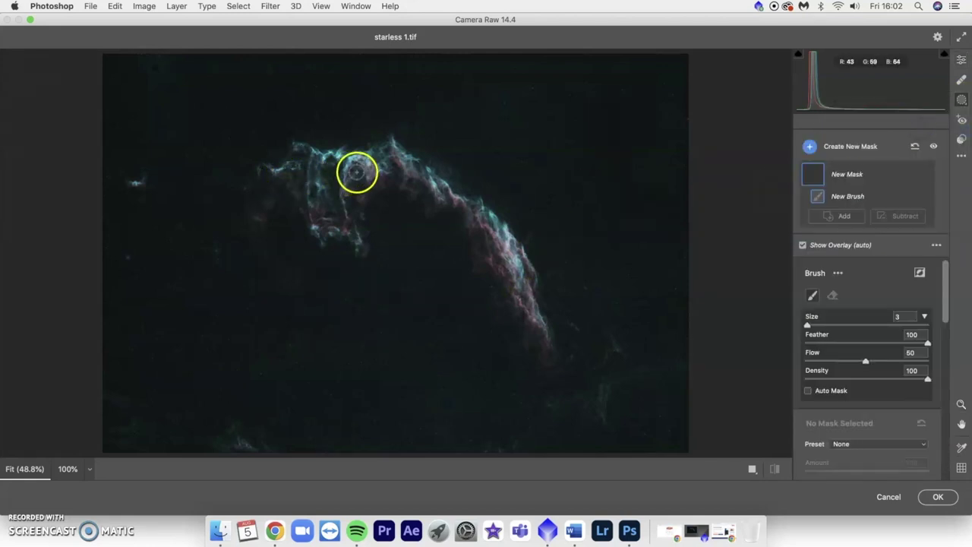
{"action": "key", "text": "bracketright"}
Paint Mask 1 along the nebula's top and right filament ridges.
{"action": "mouse_move", "coordinate": [347, 174]}
{"action": "left_mouse_down"}
{"action": "mouse_move", "coordinate": [325, 183]}
{"action": "mouse_move", "coordinate": [340, 159]}
{"action": "mouse_move", "coordinate": [353, 195]}
{"action": "mouse_move", "coordinate": [317, 197]}
{"action": "mouse_move", "coordinate": [313, 166]}
{"action": "mouse_move", "coordinate": [325, 172]}
{"action": "mouse_move", "coordinate": [327, 185]}
{"action": "mouse_move", "coordinate": [315, 155]}
{"action": "mouse_move", "coordinate": [304, 159]}
{"action": "mouse_move", "coordinate": [338, 229]}
{"action": "mouse_move", "coordinate": [331, 217]}
{"action": "mouse_move", "coordinate": [353, 188]}
{"action": "mouse_move", "coordinate": [400, 167]}
{"action": "mouse_move", "coordinate": [364, 159]}
{"action": "mouse_move", "coordinate": [392, 167]}
{"action": "left_mouse_up"}
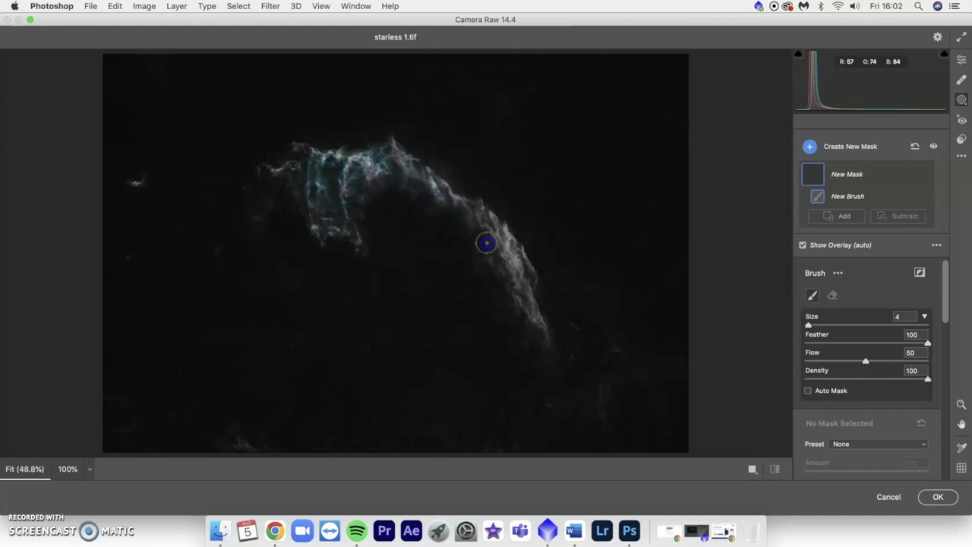
{"action": "mouse_move", "coordinate": [490, 245]}
{"action": "left_mouse_down"}
{"action": "mouse_move", "coordinate": [542, 334]}
{"action": "mouse_move", "coordinate": [506, 237]}
{"action": "mouse_move", "coordinate": [524, 256]}
{"action": "left_mouse_up"}
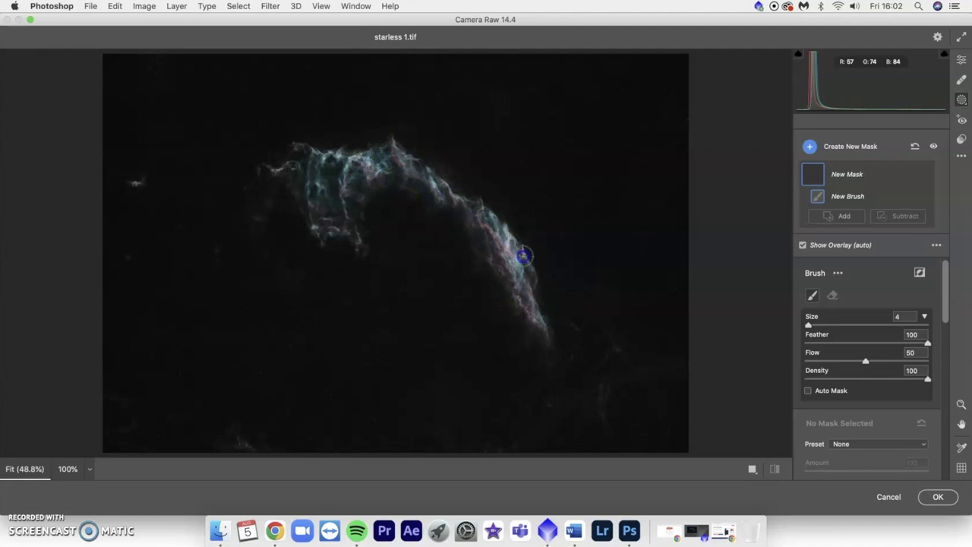
{"action": "mouse_move", "coordinate": [434, 193]}
{"action": "left_mouse_down"}
{"action": "mouse_move", "coordinate": [399, 161]}
{"action": "mouse_move", "coordinate": [437, 203]}
{"action": "mouse_move", "coordinate": [443, 197]}
{"action": "mouse_move", "coordinate": [311, 167]}
{"action": "mouse_move", "coordinate": [333, 167]}
{"action": "mouse_move", "coordinate": [293, 171]}
{"action": "mouse_move", "coordinate": [274, 160]}
{"action": "mouse_move", "coordinate": [314, 165]}
{"action": "mouse_move", "coordinate": [343, 212]}
{"action": "left_mouse_up"}
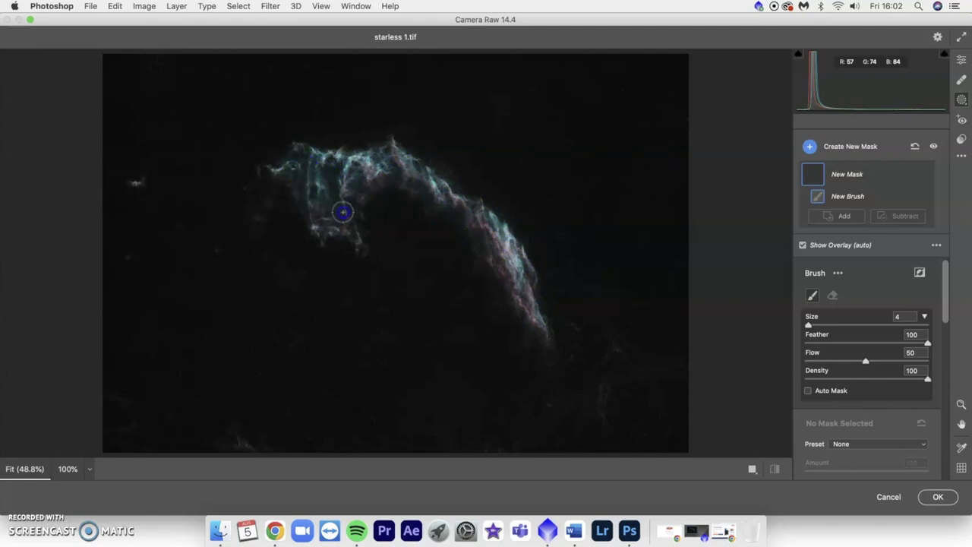
{"action": "mouse_move", "coordinate": [420, 189]}
{"action": "left_mouse_down"}
{"action": "mouse_move", "coordinate": [469, 226]}
{"action": "mouse_move", "coordinate": [498, 276]}
{"action": "mouse_move", "coordinate": [505, 261]}
{"action": "mouse_move", "coordinate": [530, 310]}
{"action": "left_mouse_up"}
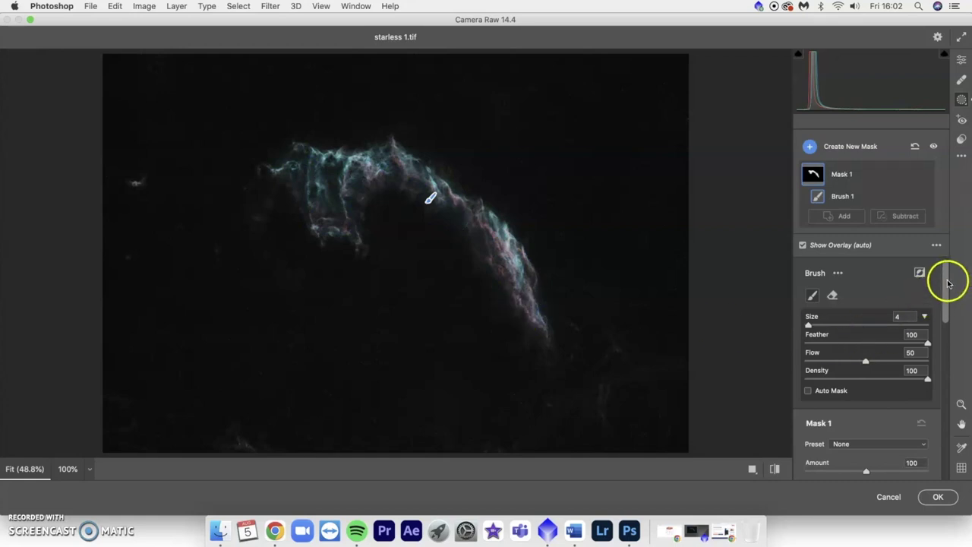
Give the masked nebula Saturation +64, Hue +5.2, Tint +11 and Temperature +9, then apply.
{"action": "left_click_drag", "start_coordinate": [947, 283], "coordinate": [946, 378]}
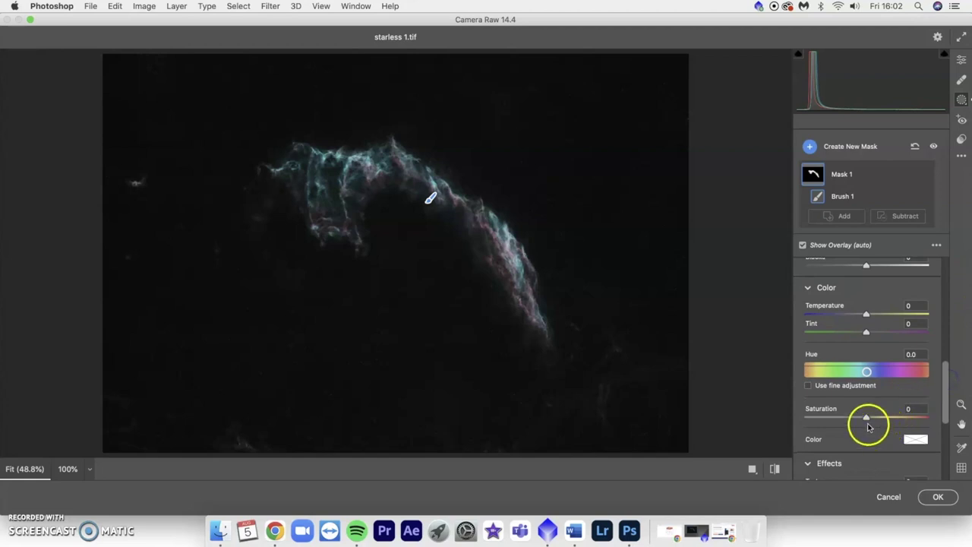
{"action": "left_click_drag", "start_coordinate": [866, 418], "coordinate": [887, 420]}
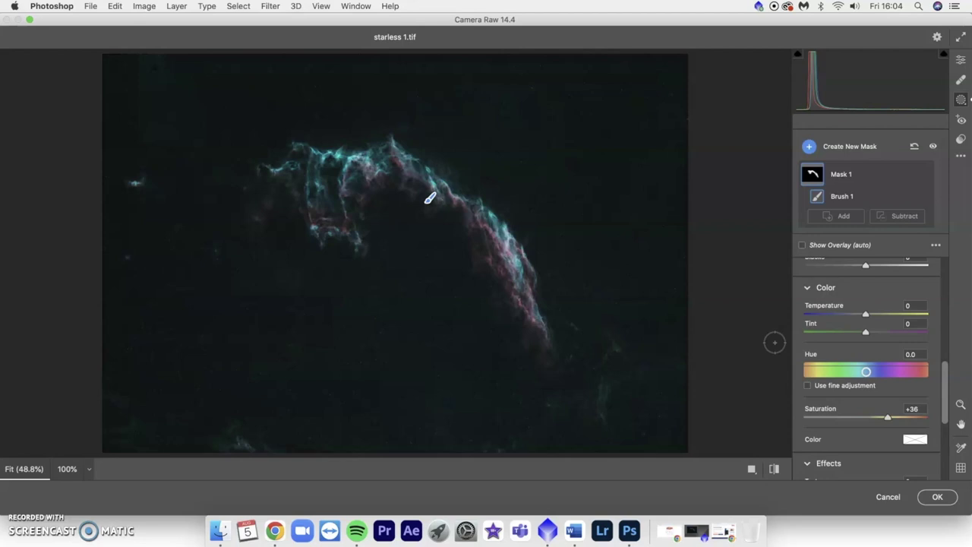
{"action": "left_click_drag", "start_coordinate": [864, 370], "coordinate": [867, 371]}
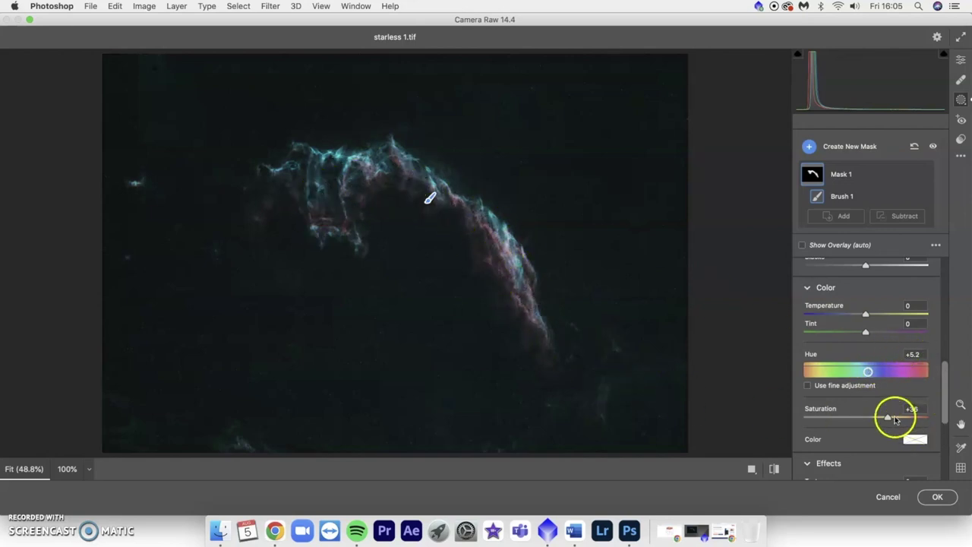
{"action": "left_click_drag", "start_coordinate": [887, 417], "coordinate": [904, 418]}
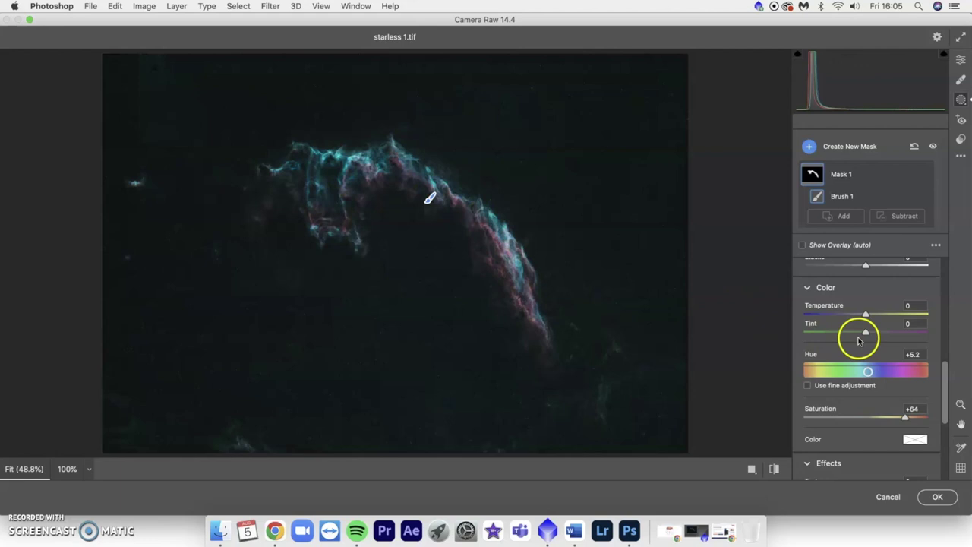
{"action": "left_click_drag", "start_coordinate": [865, 335], "coordinate": [870, 333]}
{"action": "left_click_drag", "start_coordinate": [865, 313], "coordinate": [870, 316]}
{"action": "left_click_drag", "start_coordinate": [871, 316], "coordinate": [871, 316]}
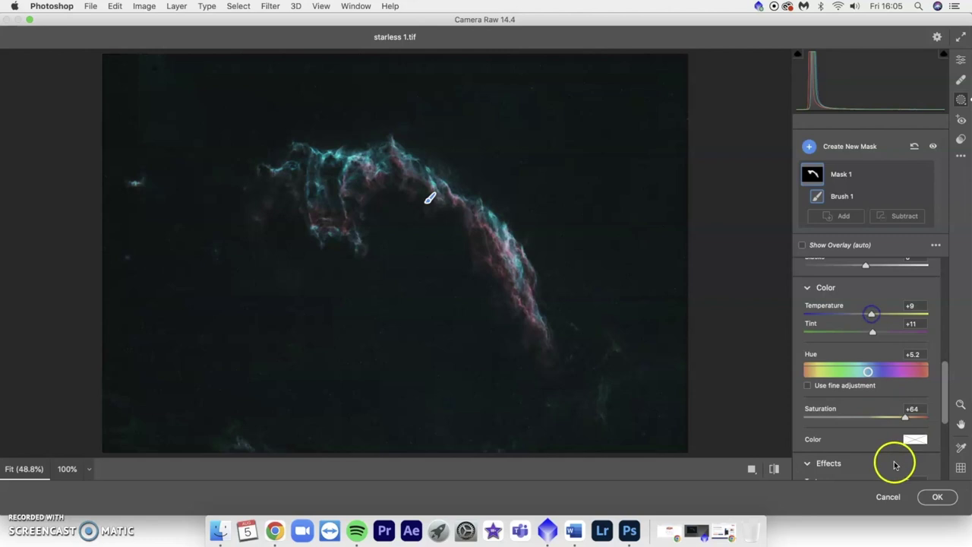
{"action": "left_click", "coordinate": [932, 498]}
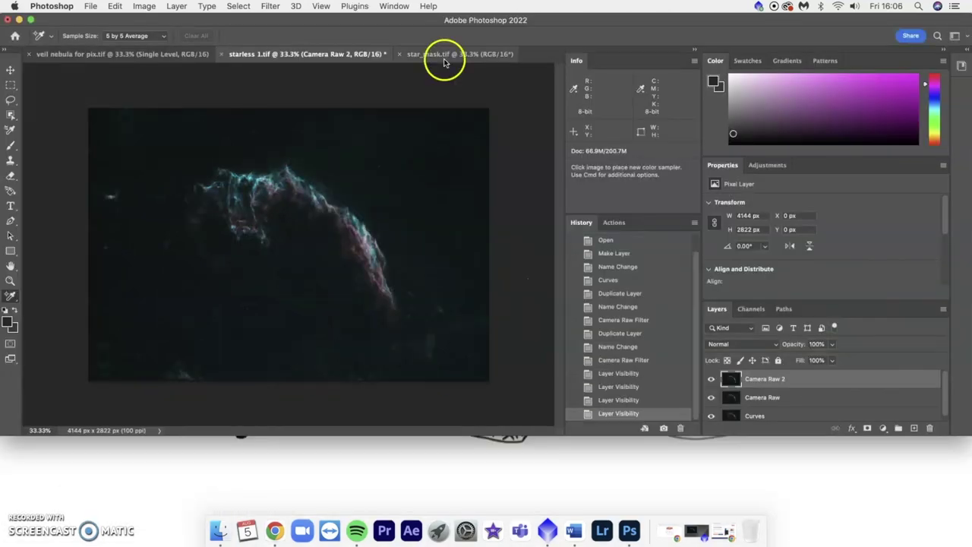
Switch to star_mask.tif and zoom in to inspect the star field.
{"action": "left_click", "coordinate": [445, 55]}
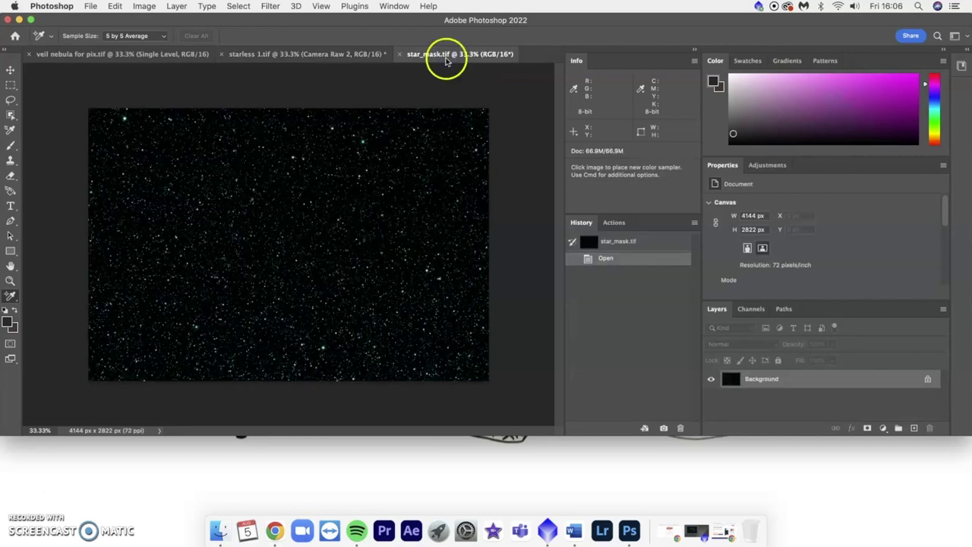
{"action": "left_click", "coordinate": [310, 232]}
{"action": "key", "text": "z"}
{"action": "left_click_drag", "start_coordinate": [314, 276], "coordinate": [355, 275]}
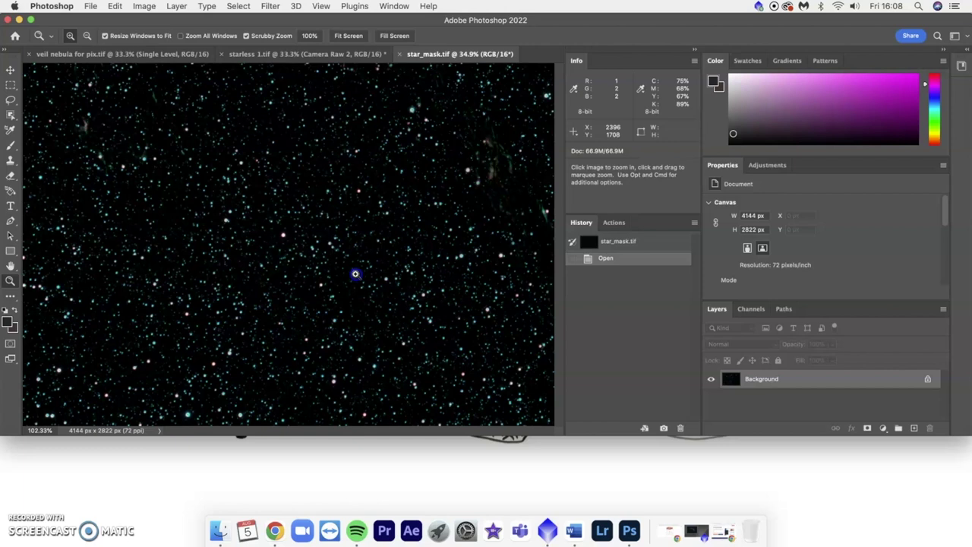
{"action": "left_click_drag", "start_coordinate": [354, 273], "coordinate": [317, 280]}
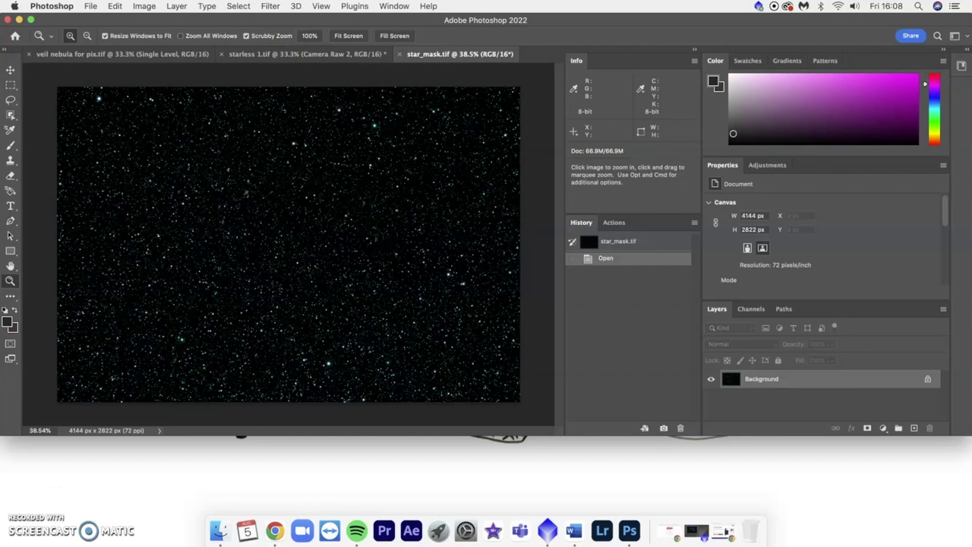
Unlock the Background into an ordinary layer named 'Camera Raw 1'.
{"action": "left_click", "coordinate": [927, 378]}
{"action": "double_click", "coordinate": [764, 379]}
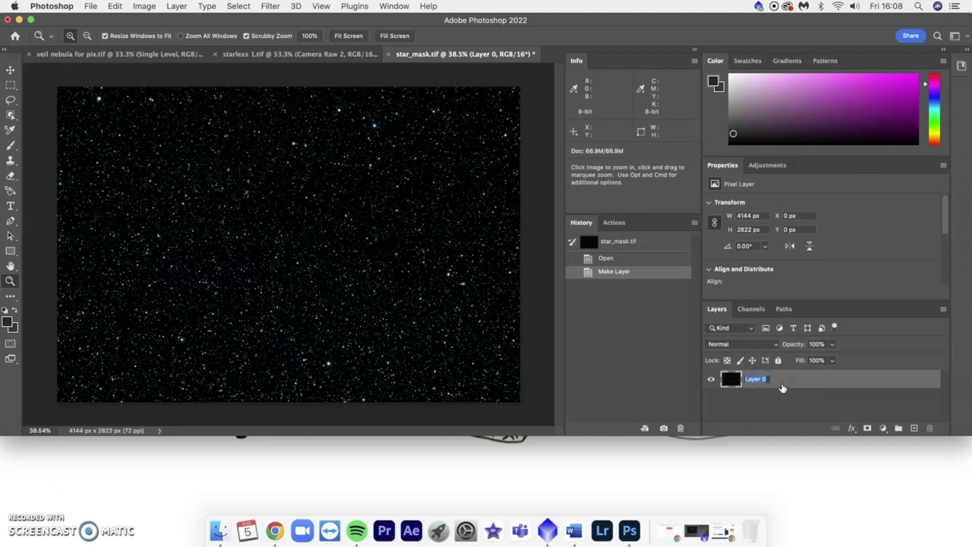
{"action": "type", "text": "Camera Raw 1"}
{"action": "key", "text": "Return"}
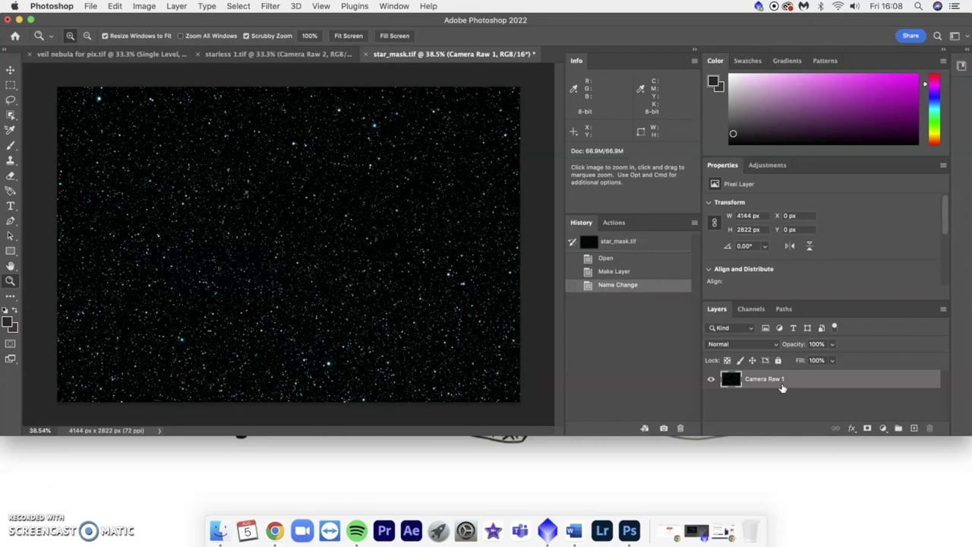
{"action": "left_click", "coordinate": [271, 6]}
{"action": "left_click", "coordinate": [291, 95]}
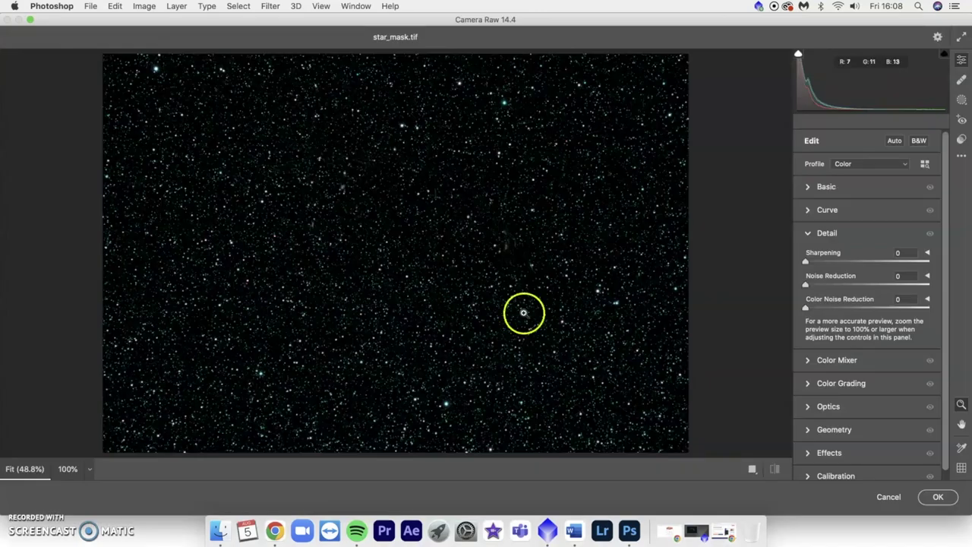
Defringe the stars with Green Hue 52/84 and Green Amount 5, then apply Camera Raw.
{"action": "left_click", "coordinate": [806, 403]}
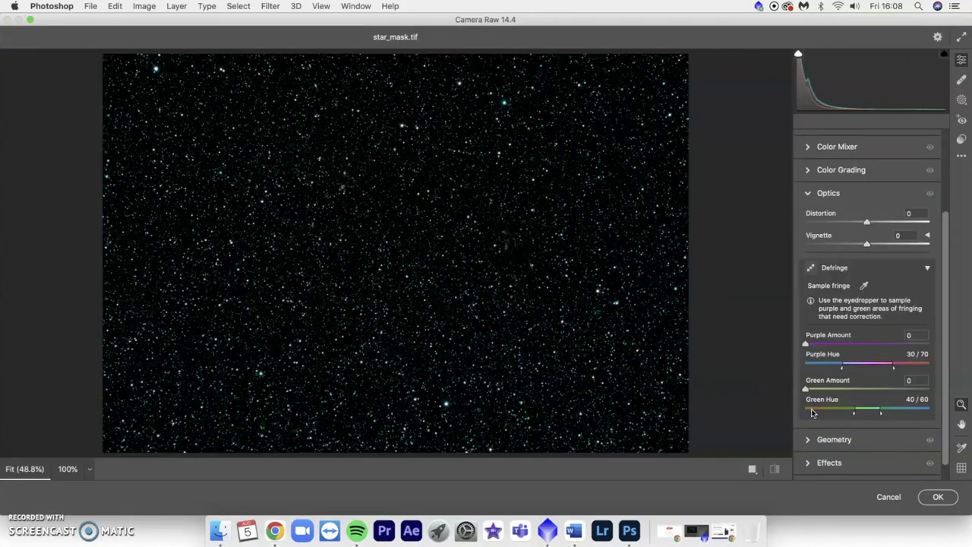
{"action": "left_click", "coordinate": [609, 354]}
{"action": "left_click", "coordinate": [486, 321]}
{"action": "left_click", "coordinate": [570, 267]}
{"action": "left_click_drag", "start_coordinate": [880, 411], "coordinate": [893, 411]}
{"action": "left_click_drag", "start_coordinate": [892, 413], "coordinate": [910, 401]}
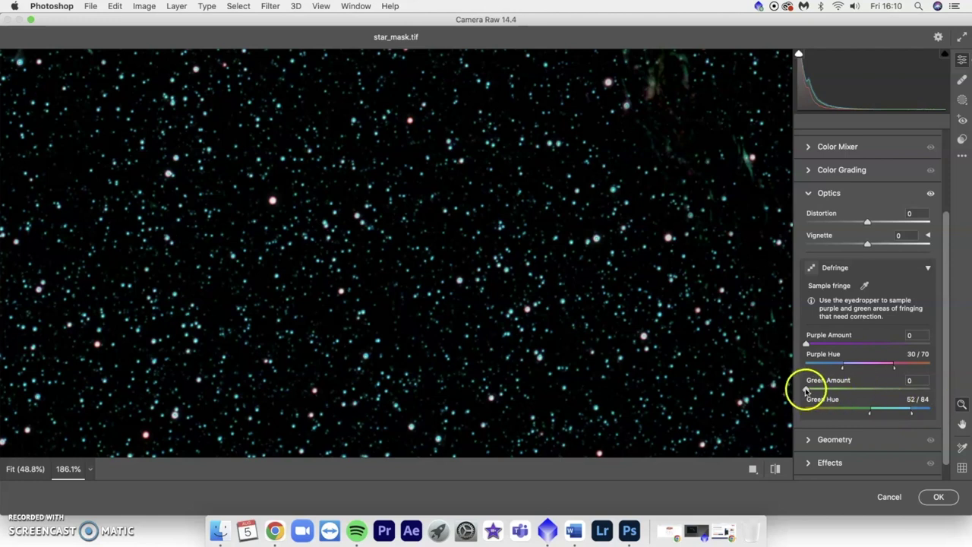
{"action": "left_click_drag", "start_coordinate": [806, 389], "coordinate": [835, 389]}
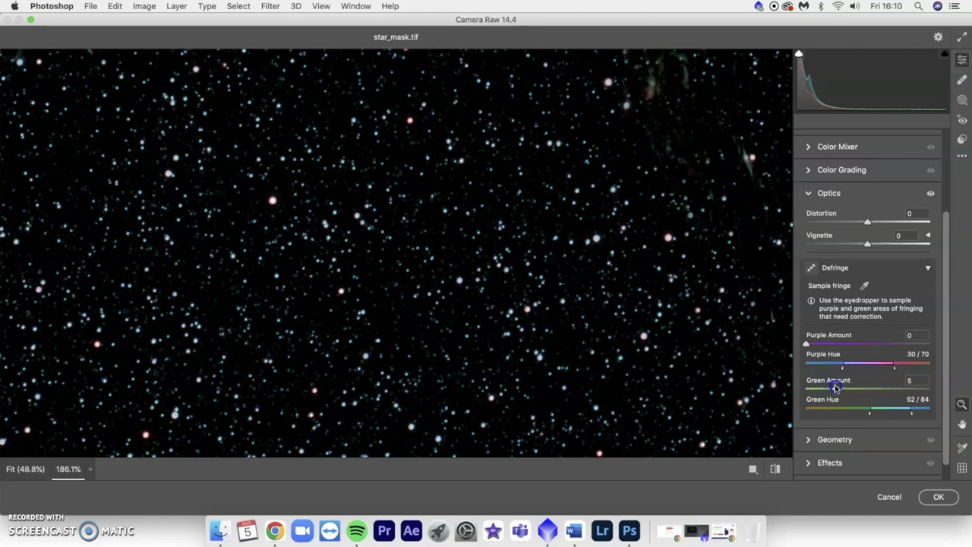
{"action": "scroll", "coordinate": [462, 272], "scroll_direction": "down", "scroll_amount": 5}
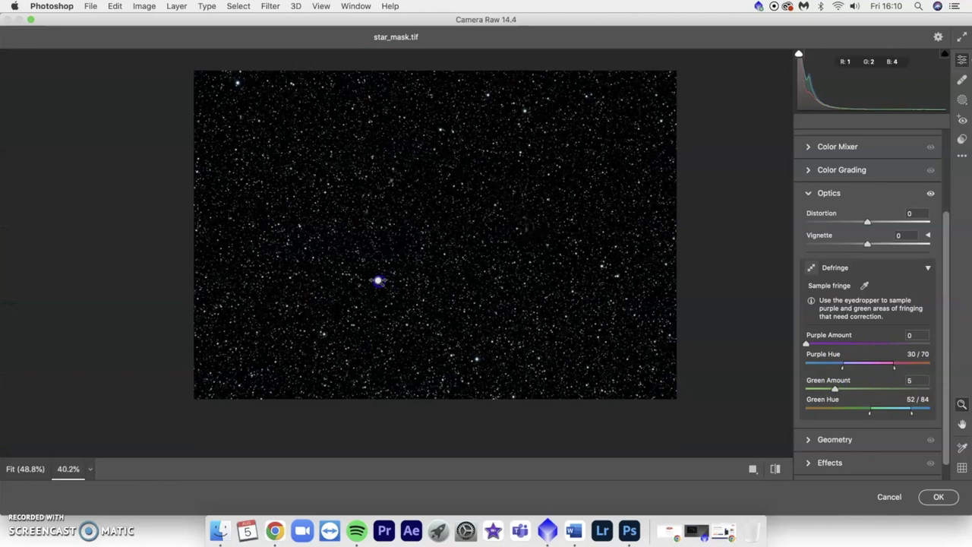
{"action": "scroll", "coordinate": [403, 273], "scroll_direction": "down", "scroll_amount": 2}
{"action": "scroll", "coordinate": [460, 189], "scroll_direction": "up", "scroll_amount": 4}
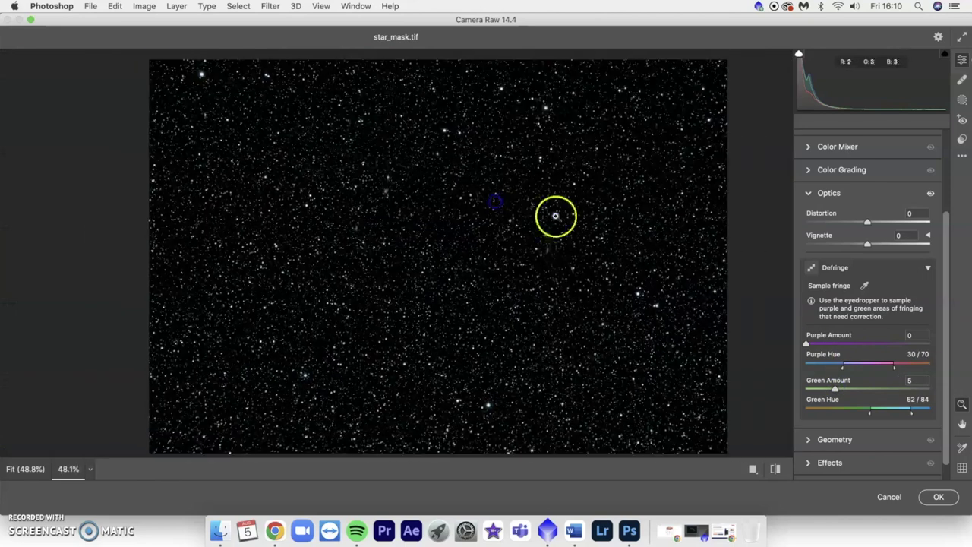
{"action": "left_click", "coordinate": [920, 503]}
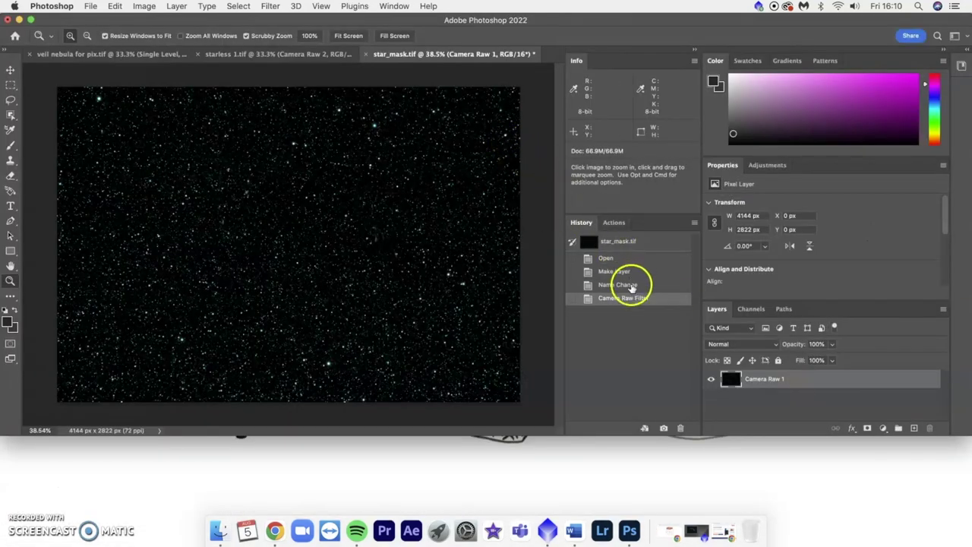
{"action": "left_click", "coordinate": [630, 286]}
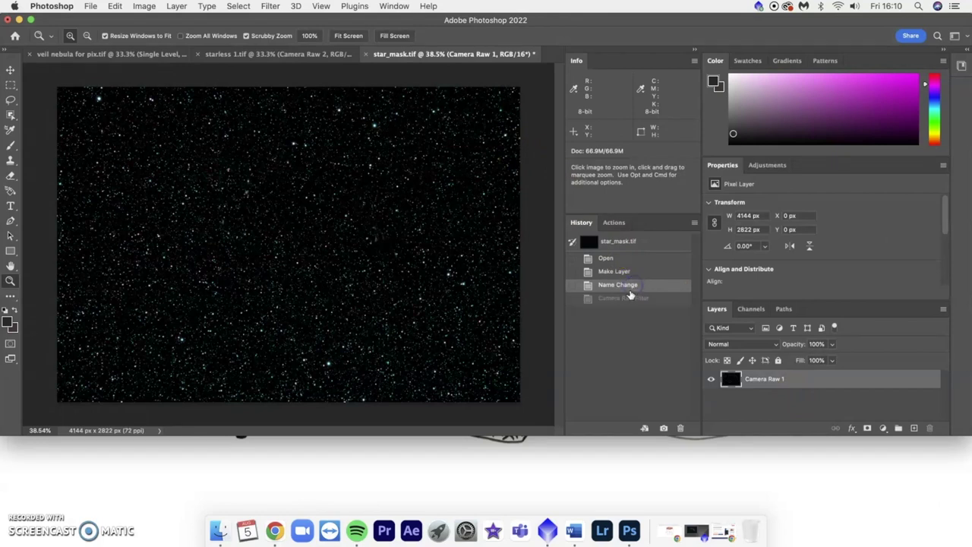
{"action": "left_click", "coordinate": [626, 297]}
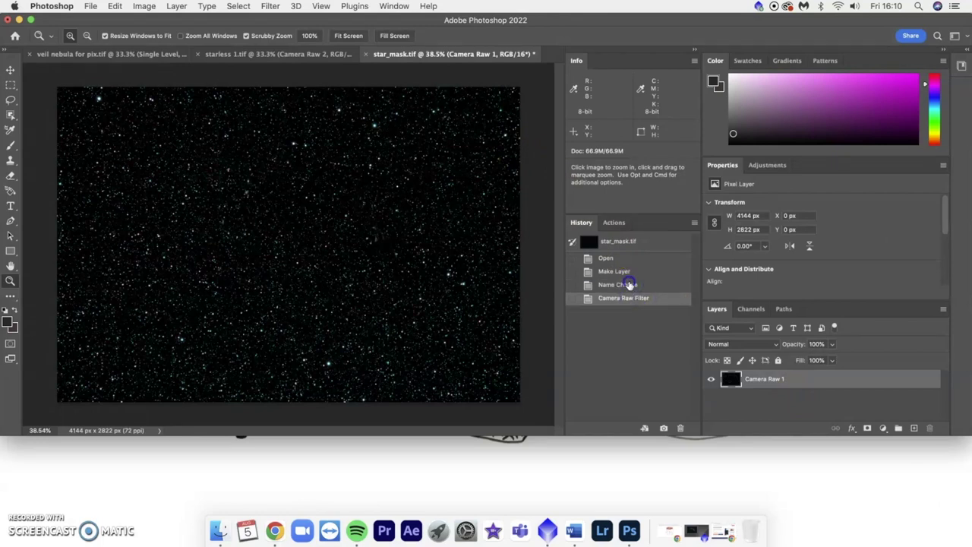
{"action": "left_click", "coordinate": [624, 285]}
{"action": "left_click", "coordinate": [624, 299]}
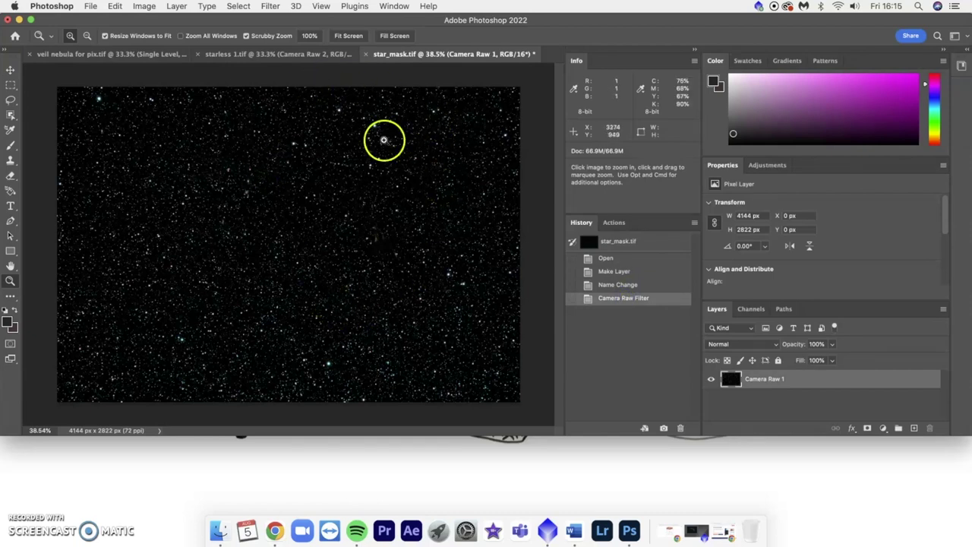
{"action": "left_click", "coordinate": [274, 53]}
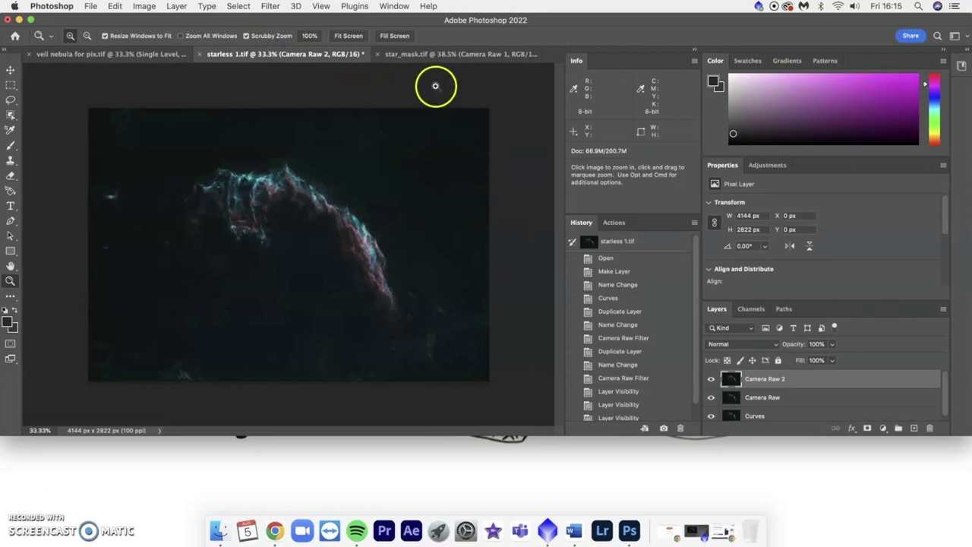
{"action": "left_click", "coordinate": [431, 54]}
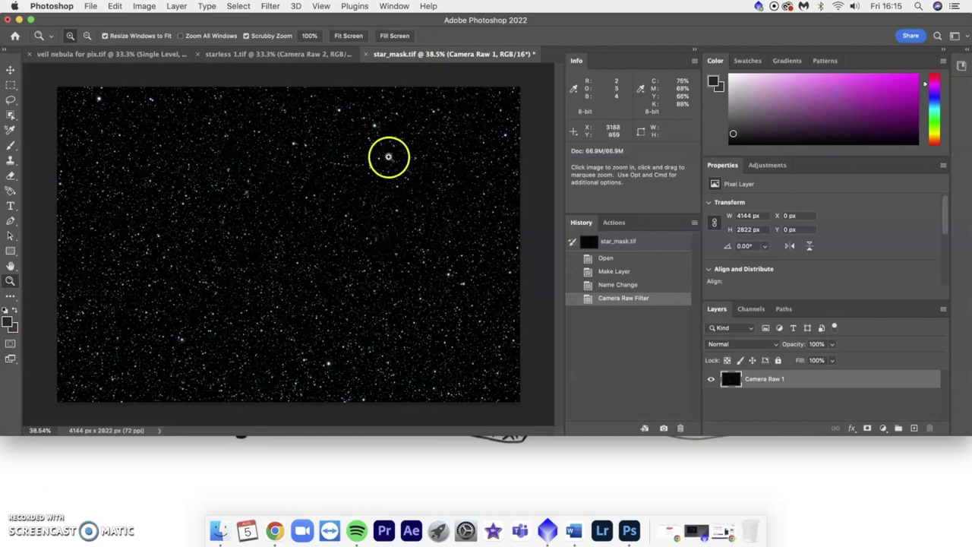
Select all of star_mask.tif and copy the star field.
{"action": "left_click", "coordinate": [238, 6]}
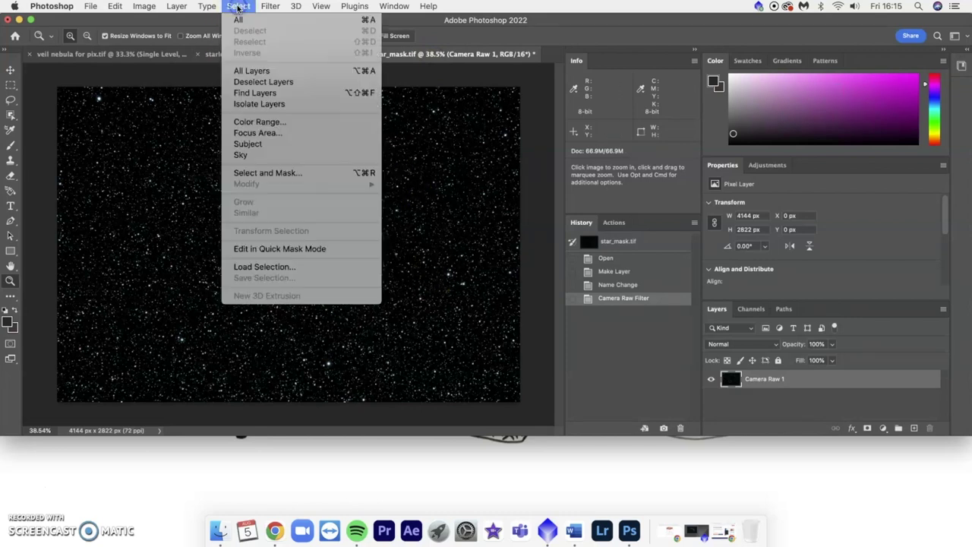
{"action": "left_click", "coordinate": [239, 19]}
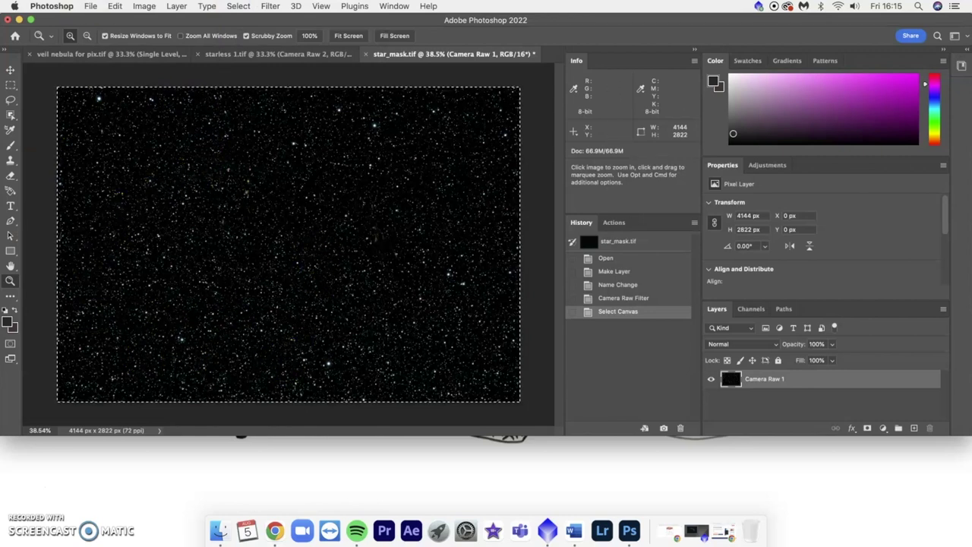
{"action": "left_click", "coordinate": [114, 6]}
{"action": "left_click", "coordinate": [137, 88]}
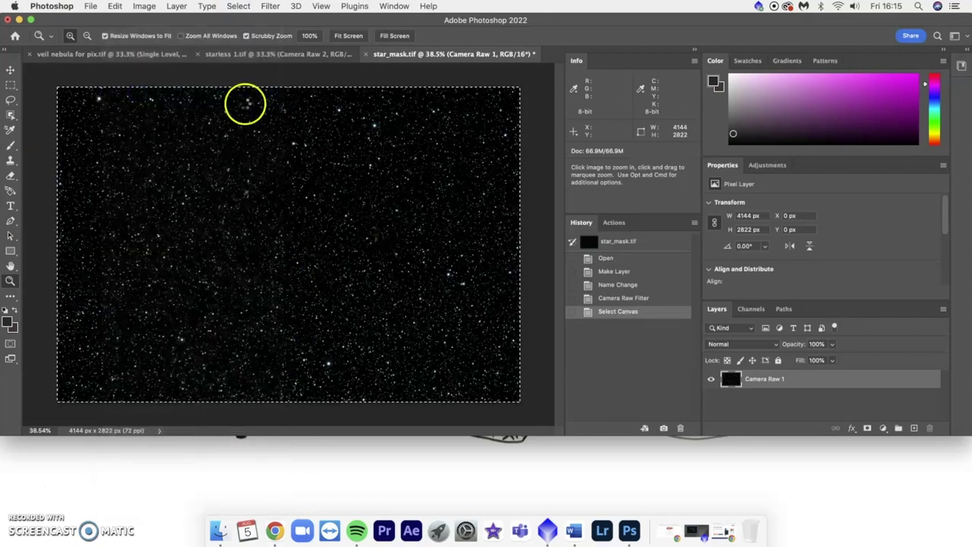
In starless 1.tif, duplicate Camera Raw 2 and rename the copy 'Combine'.
{"action": "left_click", "coordinate": [277, 54]}
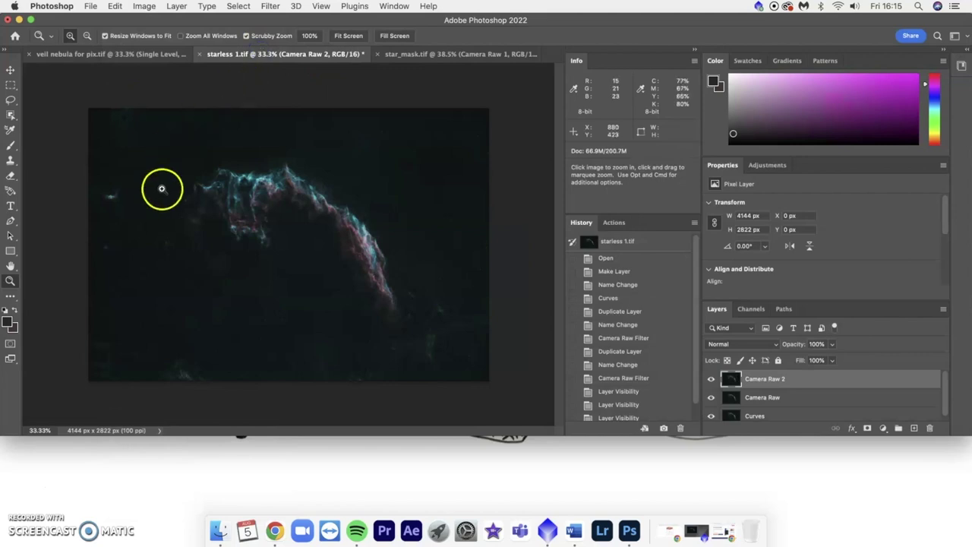
{"action": "left_click_drag", "start_coordinate": [870, 379], "coordinate": [916, 425]}
{"action": "double_click", "coordinate": [773, 378]}
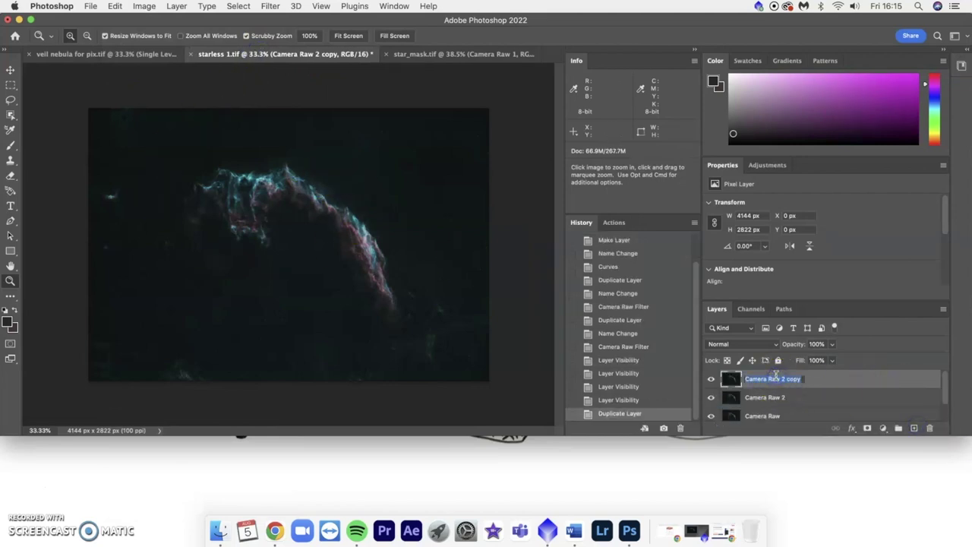
{"action": "type", "text": "Combine"}
{"action": "key", "text": "Return"}
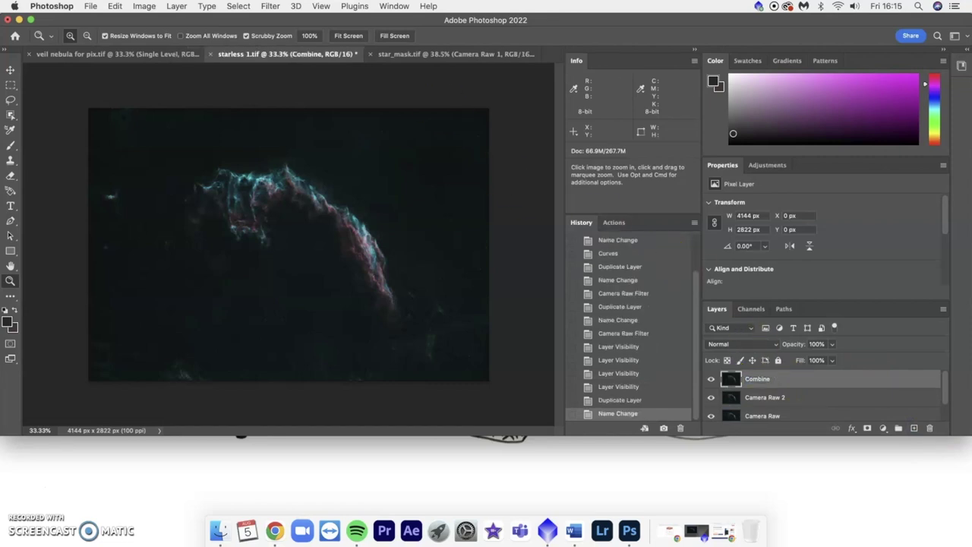
Paste the stars, set them to Screen blending, and merge them down into Combine.
{"action": "left_click", "coordinate": [115, 6]}
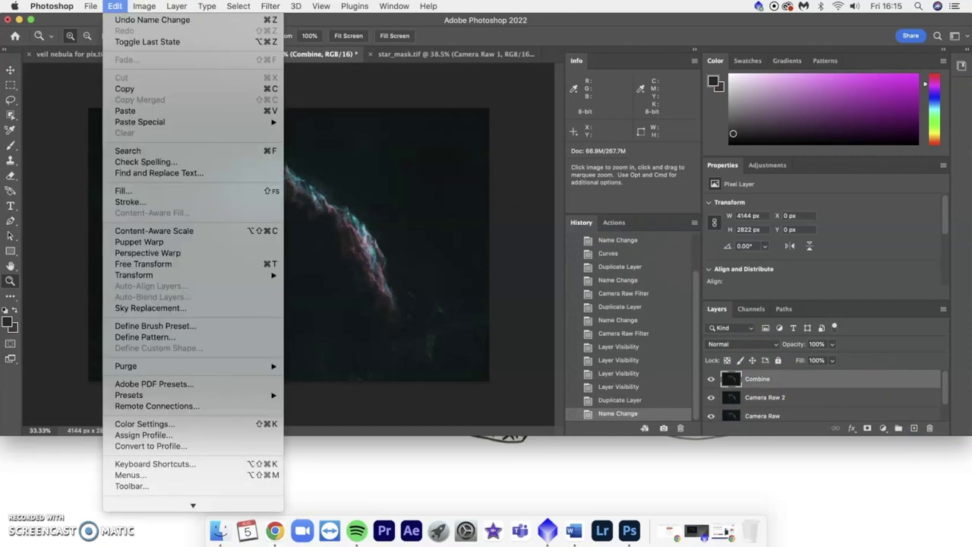
{"action": "left_click", "coordinate": [161, 106]}
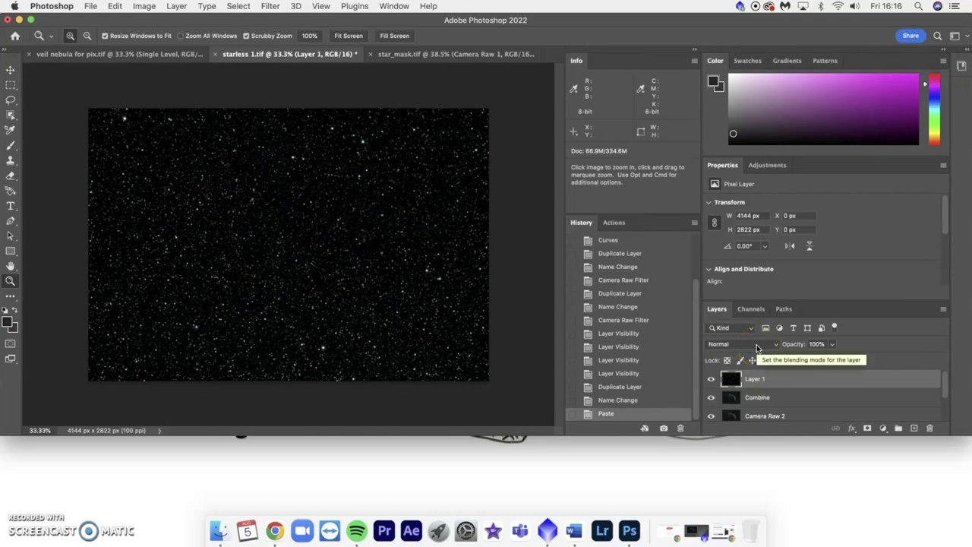
{"action": "left_click", "coordinate": [756, 347]}
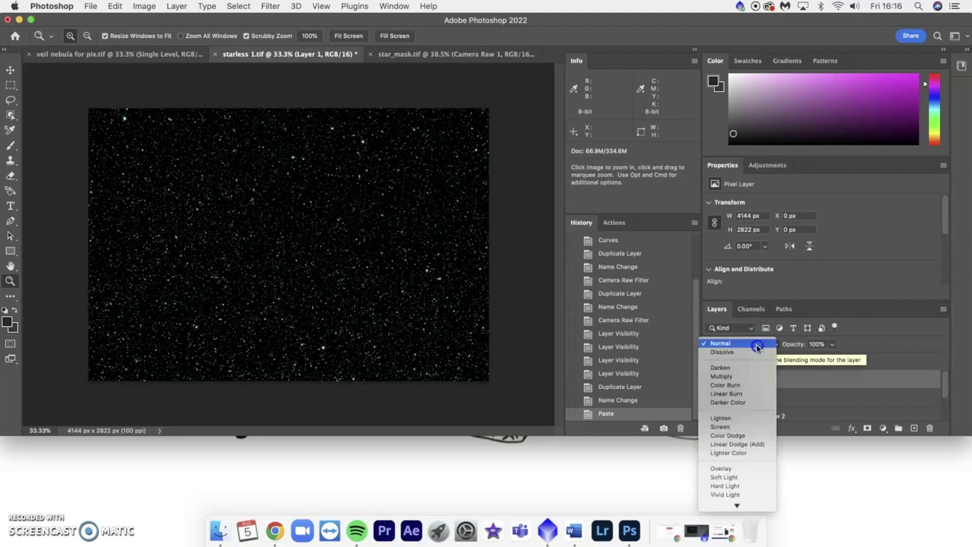
{"action": "left_click", "coordinate": [740, 430]}
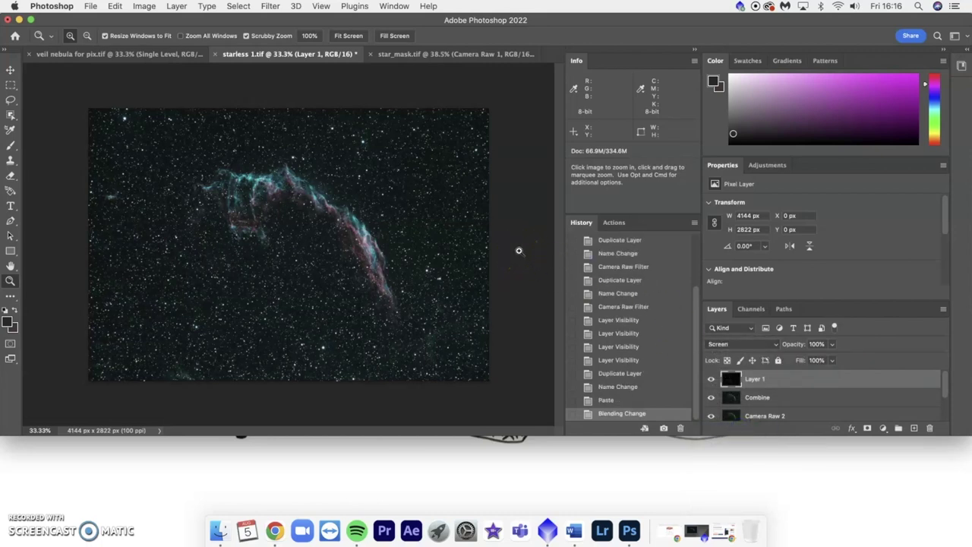
{"action": "right_click", "coordinate": [764, 378]}
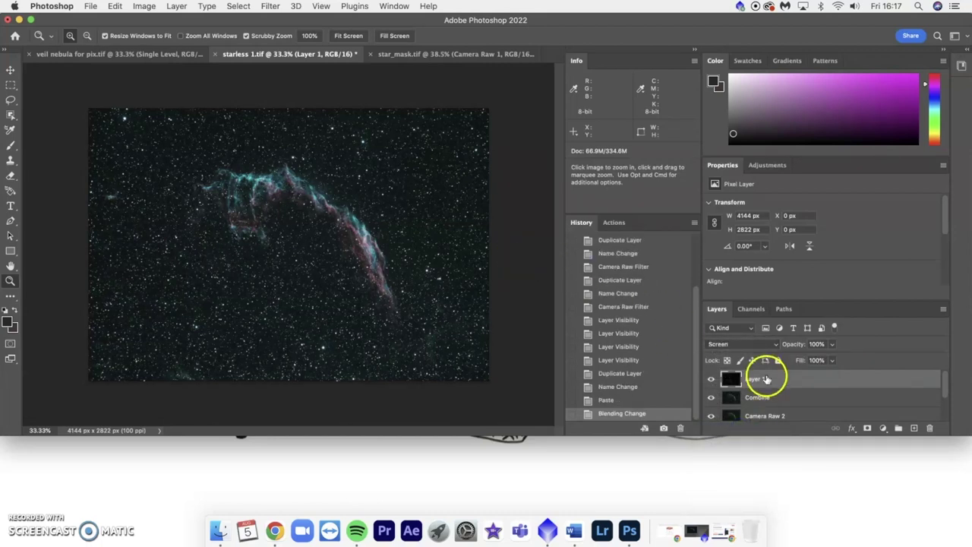
{"action": "scroll", "coordinate": [809, 422], "scroll_direction": "down", "scroll_amount": 5}
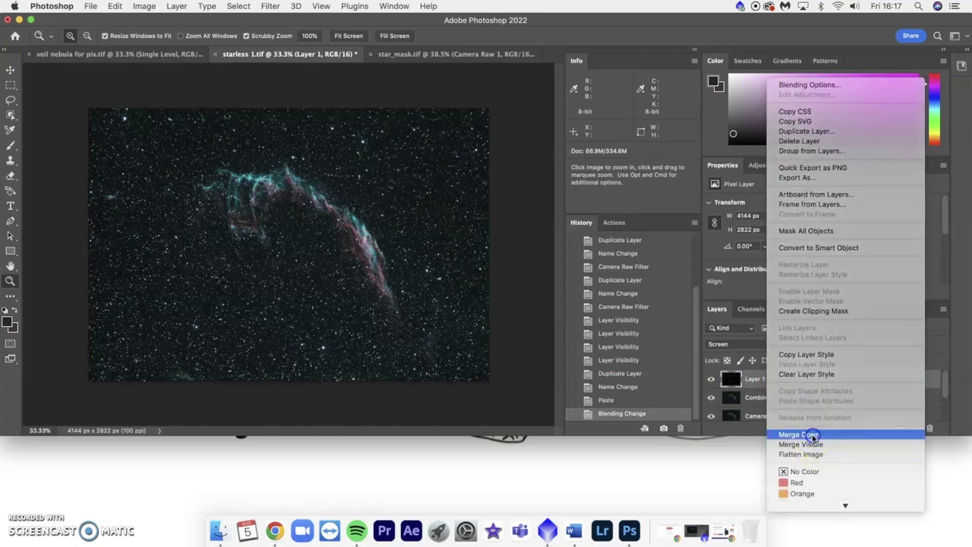
{"action": "left_click", "coordinate": [812, 435]}
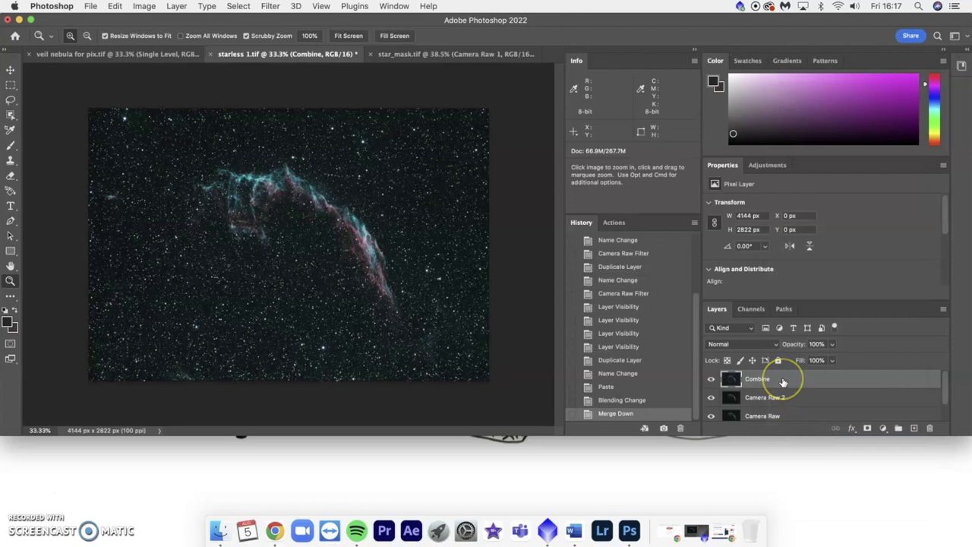
Duplicate the Combine layer and name the copy 'Star Reduction'.
{"action": "left_click_drag", "start_coordinate": [784, 382], "coordinate": [911, 428]}
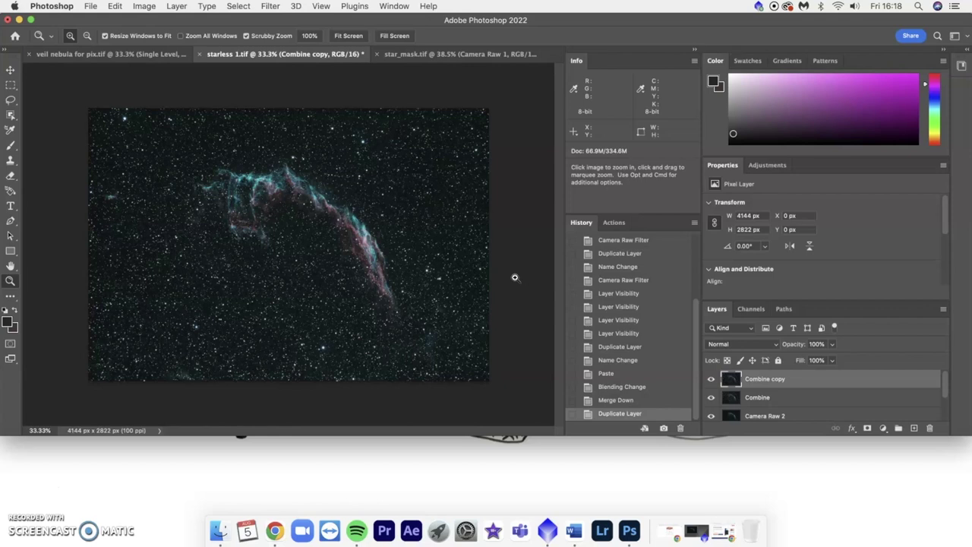
{"action": "left_click", "coordinate": [238, 6]}
{"action": "left_click", "coordinate": [512, 156]}
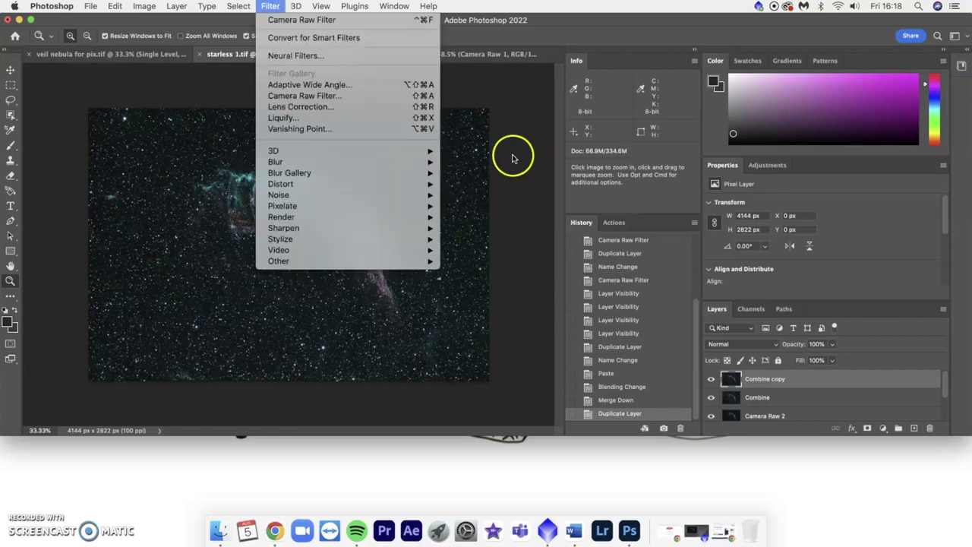
{"action": "left_click", "coordinate": [774, 381]}
{"action": "double_click", "coordinate": [777, 381]}
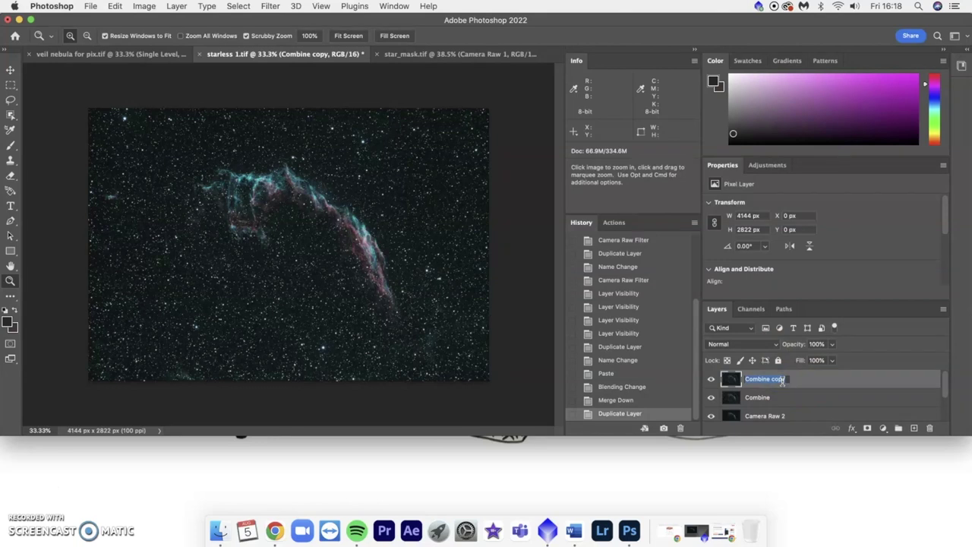
{"action": "type", "text": "Star Reduction"}
{"action": "key", "text": "Return"}
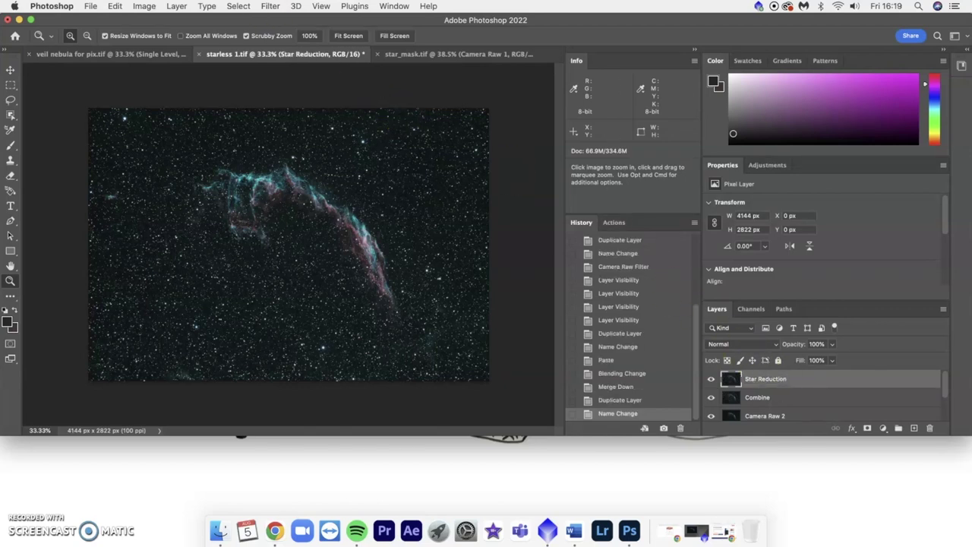
Select the Highlights with Color Range at Fuzziness 13 and Range 180.
{"action": "left_click", "coordinate": [238, 5]}
{"action": "left_click", "coordinate": [263, 121]}
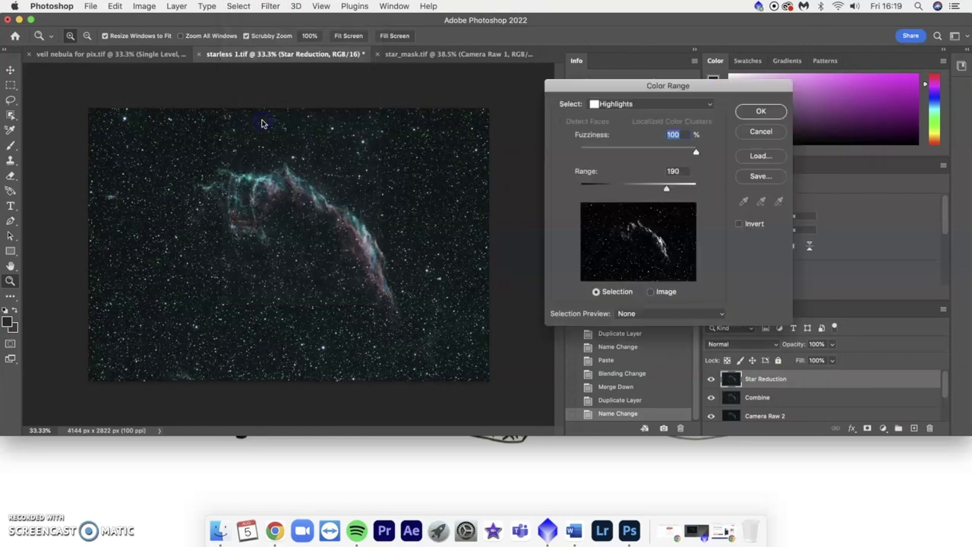
{"action": "left_click", "coordinate": [598, 105]}
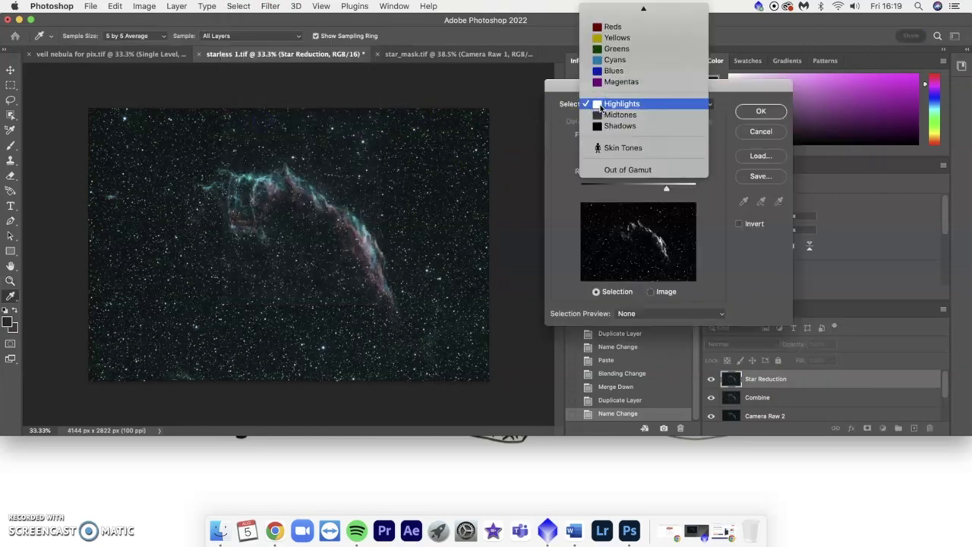
{"action": "left_click", "coordinate": [600, 105]}
{"action": "left_click", "coordinate": [662, 138]}
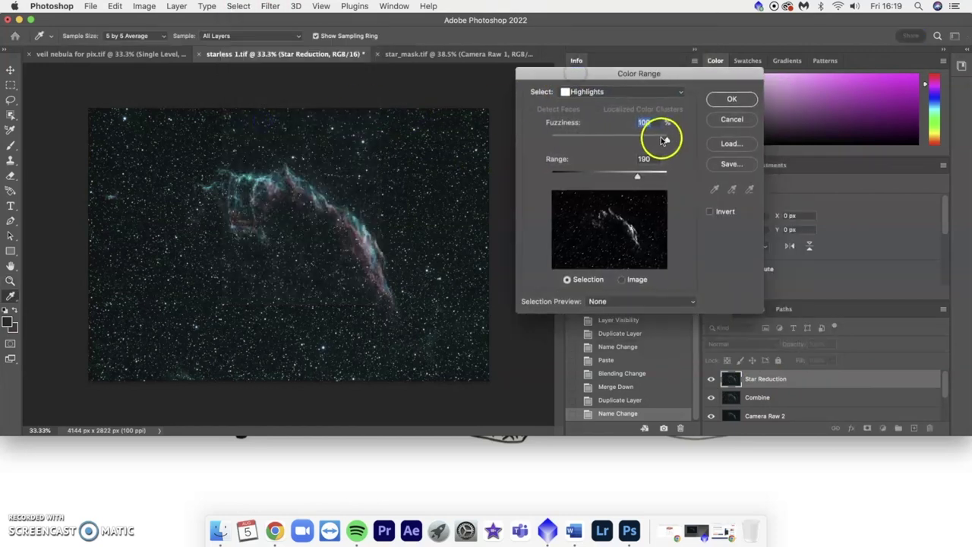
{"action": "left_click_drag", "start_coordinate": [663, 139], "coordinate": [565, 140]}
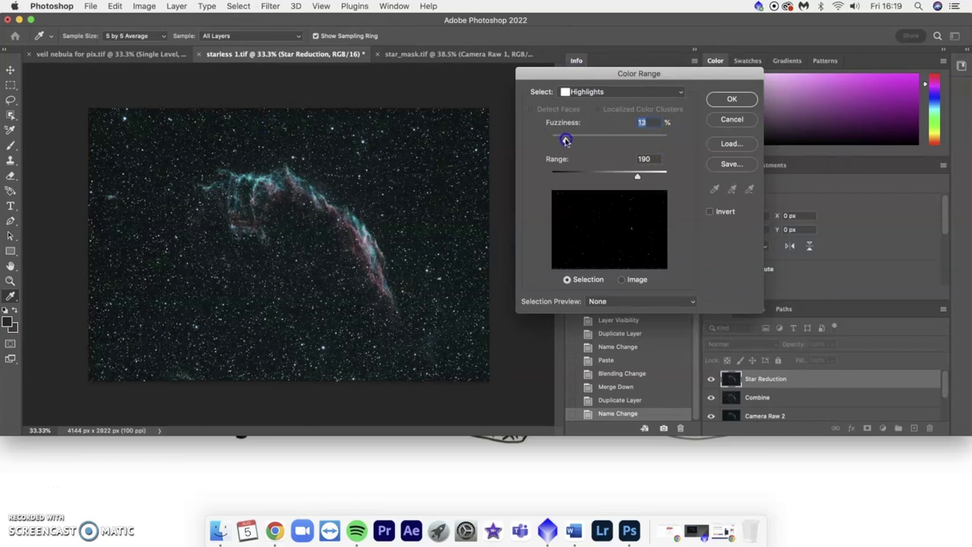
{"action": "left_click_drag", "start_coordinate": [637, 175], "coordinate": [632, 177]}
{"action": "left_click", "coordinate": [731, 100]}
{"action": "key", "text": "z"}
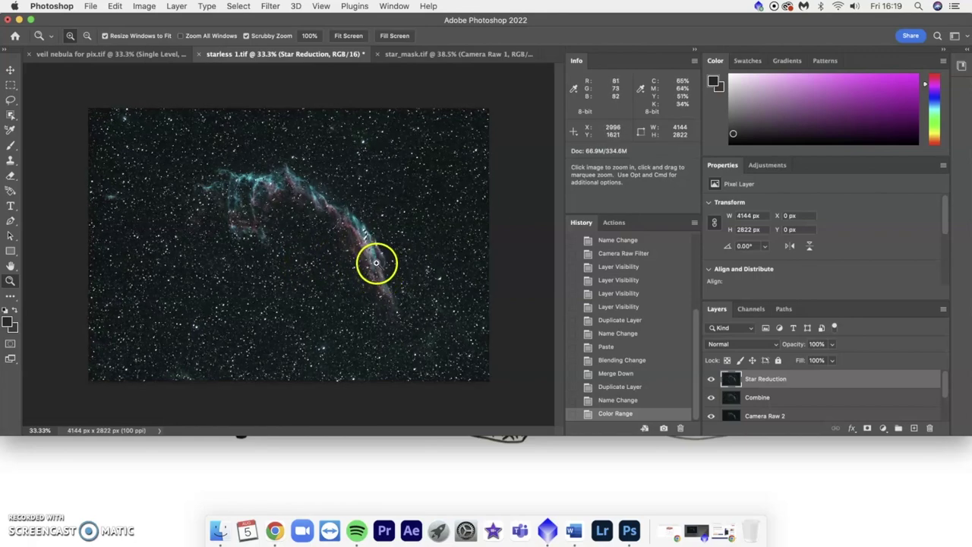
Subtract the bright nebula ridge from the star selection using the Lasso tool.
{"action": "left_click_drag", "start_coordinate": [381, 250], "coordinate": [463, 274]}
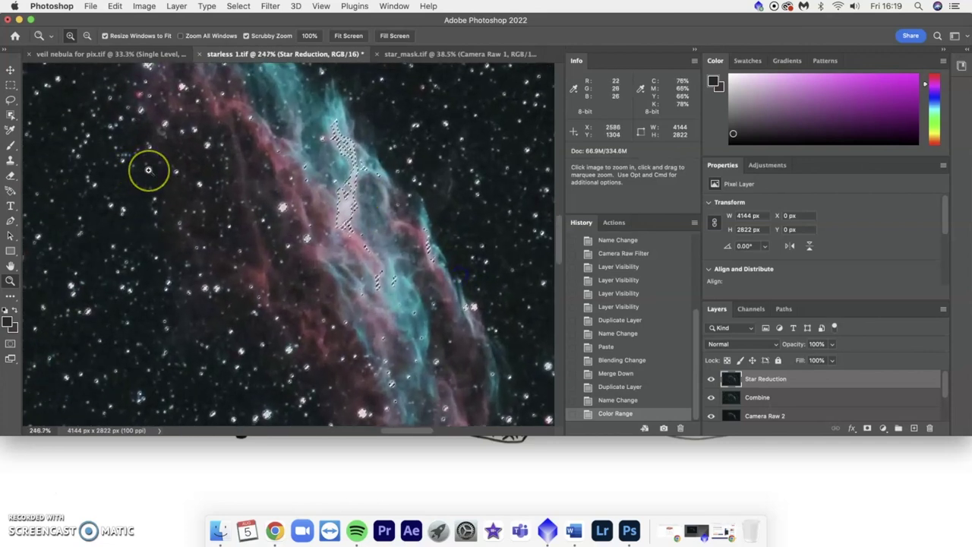
{"action": "left_click", "coordinate": [11, 100]}
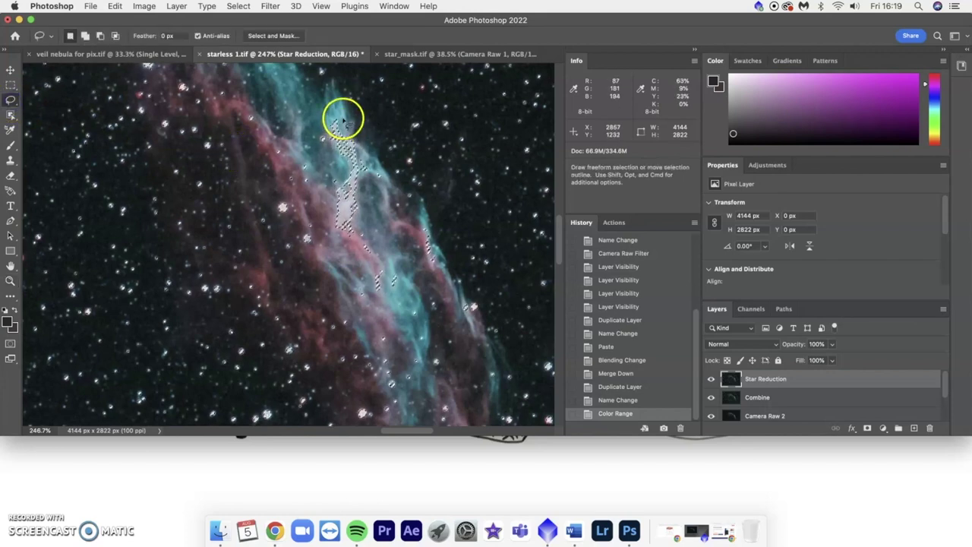
{"action": "left_click_drag", "start_coordinate": [344, 115], "coordinate": [343, 119]}
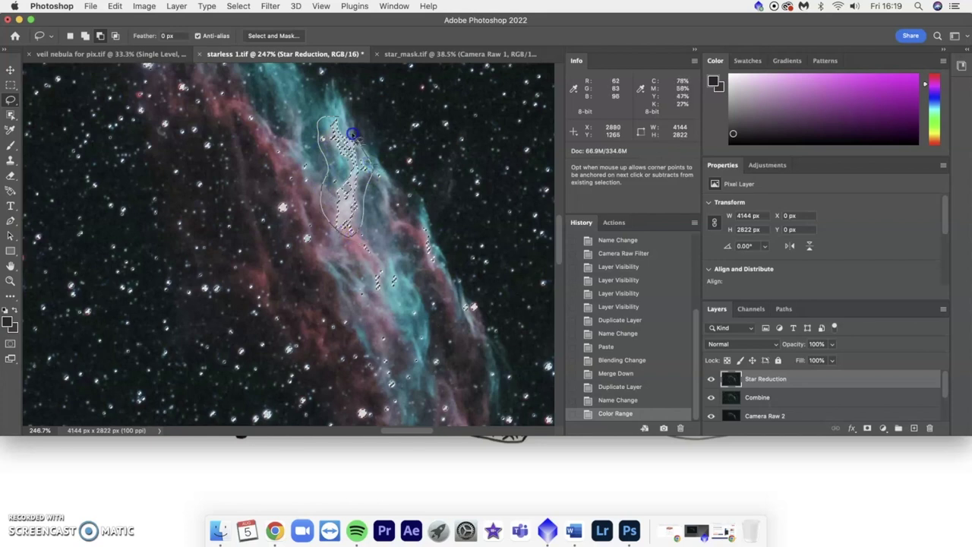
{"action": "left_click_drag", "start_coordinate": [338, 119], "coordinate": [339, 120]}
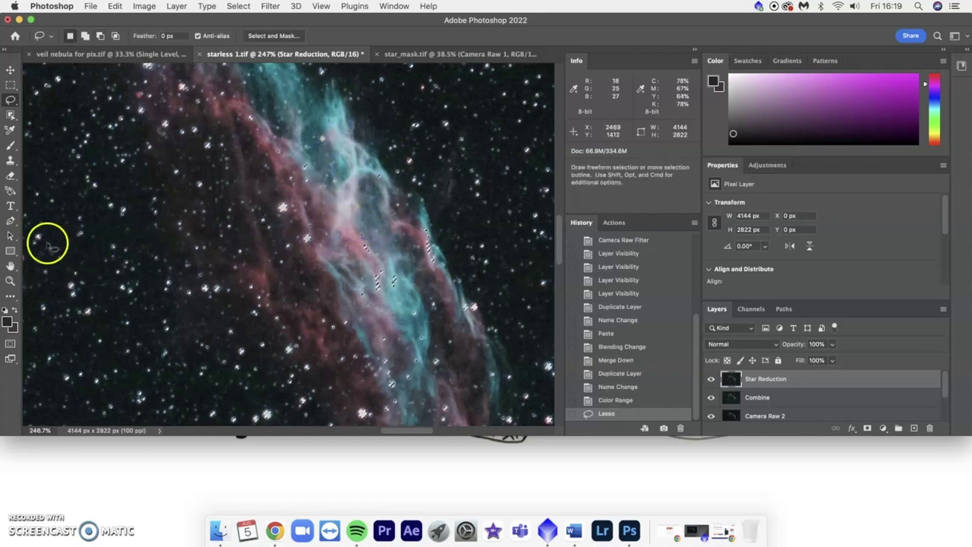
{"action": "left_click", "coordinate": [10, 280]}
{"action": "left_click_drag", "start_coordinate": [258, 263], "coordinate": [176, 259]}
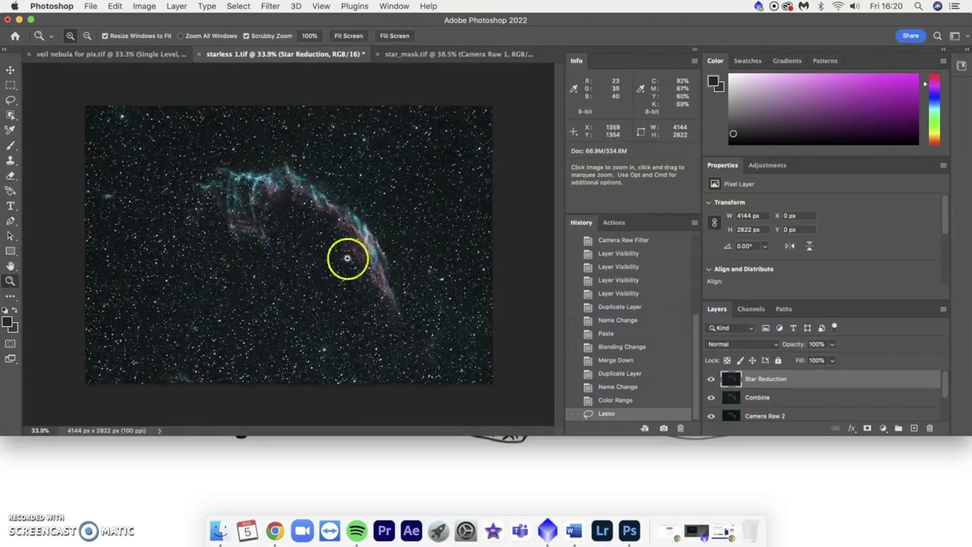
Expand the star selection by 2 pixels.
{"action": "left_click_drag", "start_coordinate": [317, 217], "coordinate": [382, 247]}
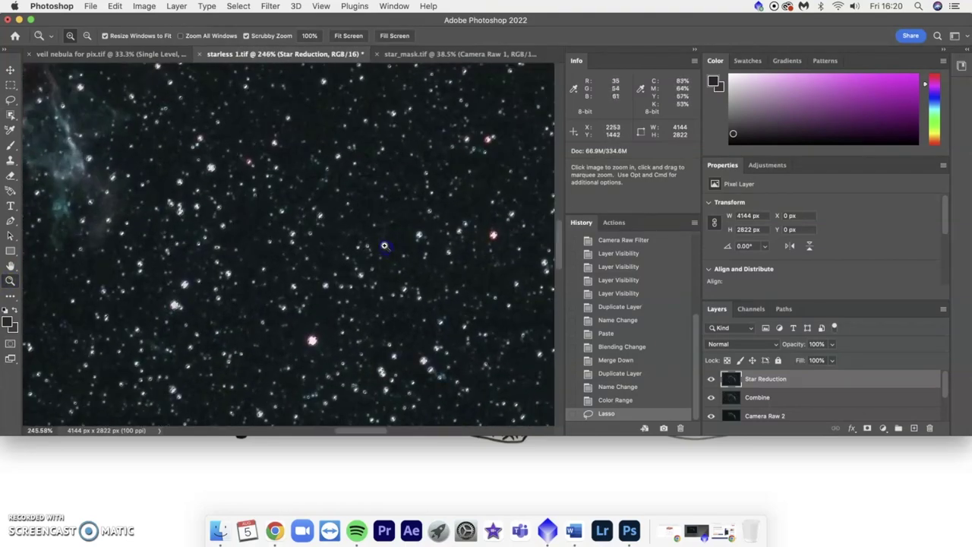
{"action": "left_click", "coordinate": [238, 6]}
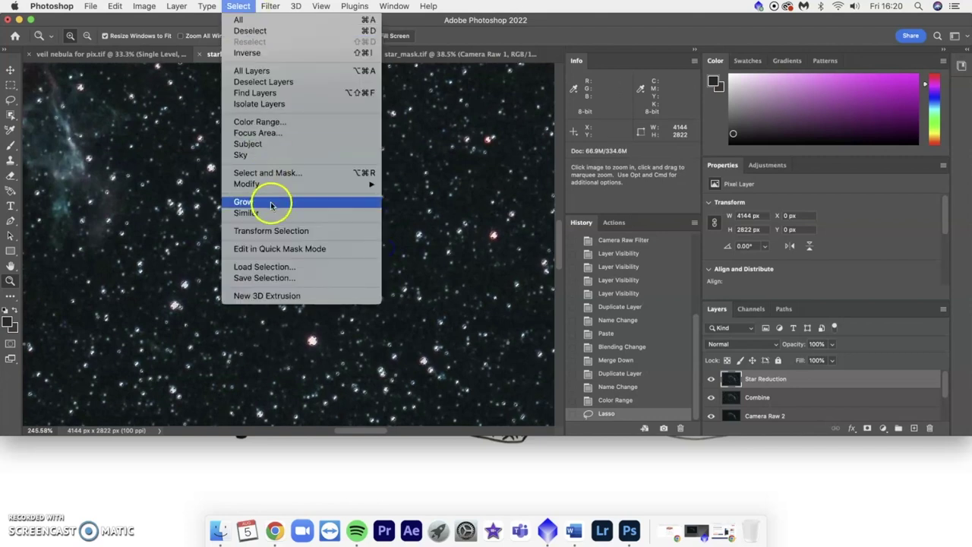
{"action": "mouse_move", "coordinate": [270, 184]}
{"action": "left_click", "coordinate": [422, 206]}
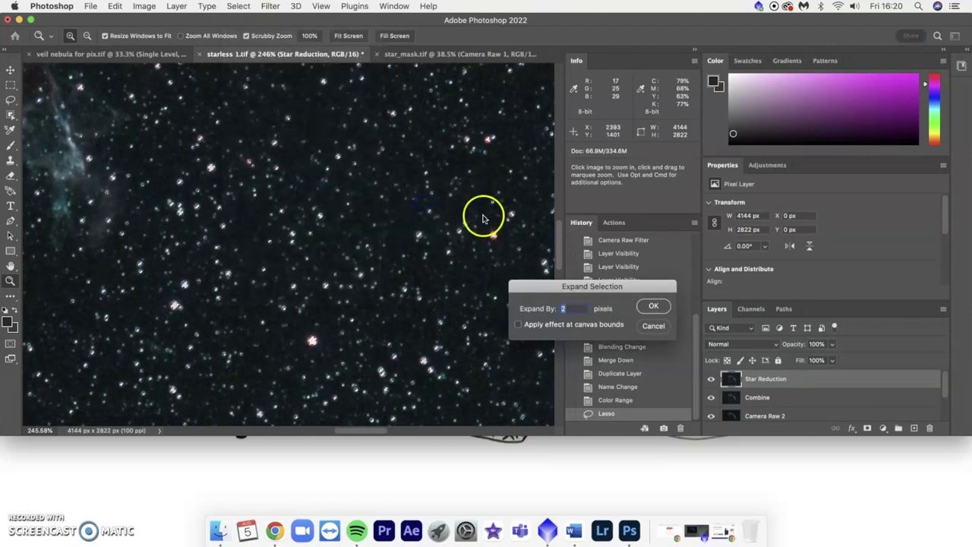
{"action": "left_click_drag", "start_coordinate": [554, 277], "coordinate": [569, 211]}
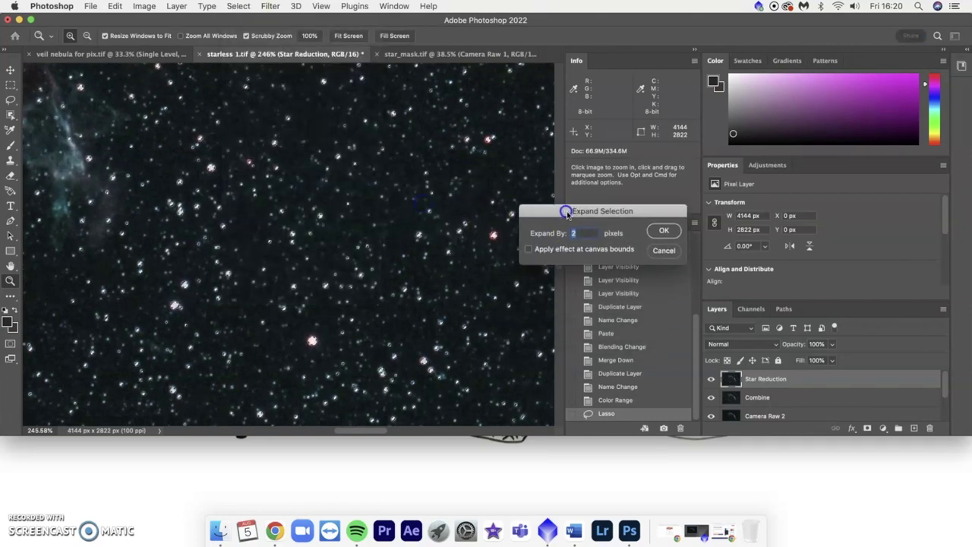
{"action": "left_click", "coordinate": [663, 231]}
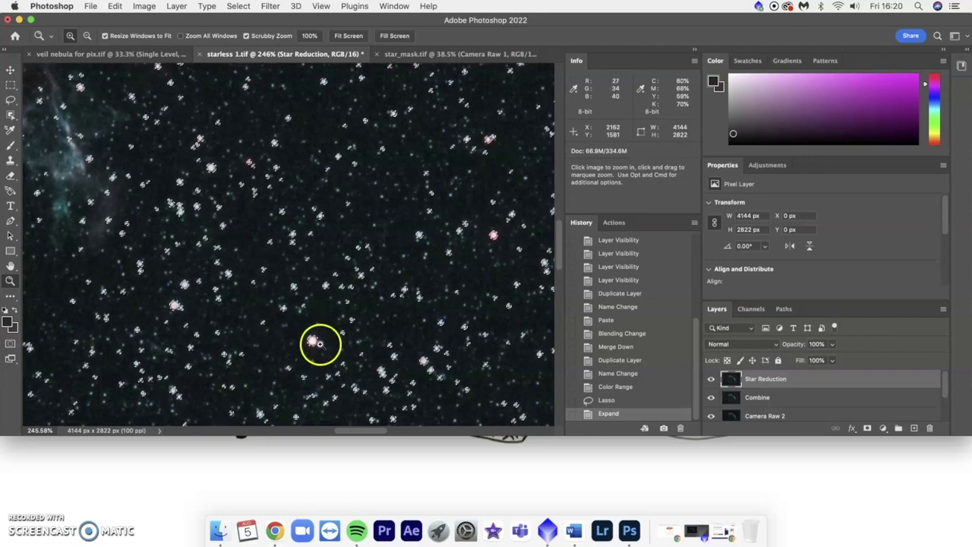
Feather the expanded star selection to soften its edges.
{"action": "left_click", "coordinate": [238, 6]}
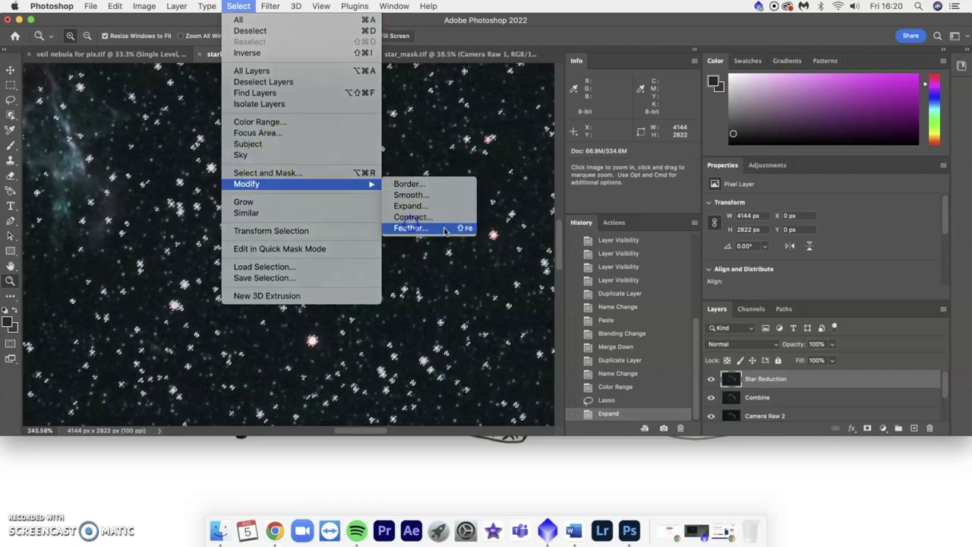
{"action": "left_click", "coordinate": [445, 228]}
{"action": "left_click", "coordinate": [653, 304]}
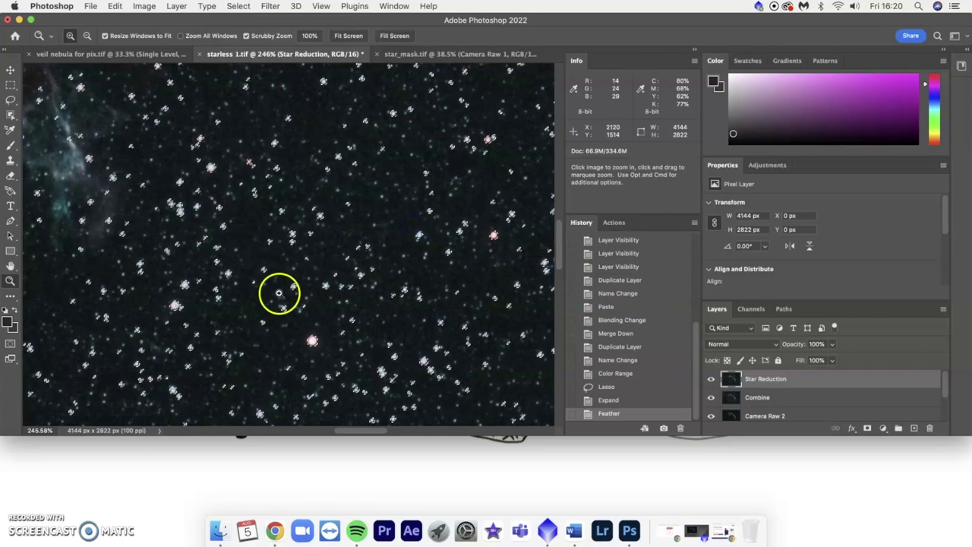
{"action": "left_click_drag", "start_coordinate": [297, 278], "coordinate": [214, 273]}
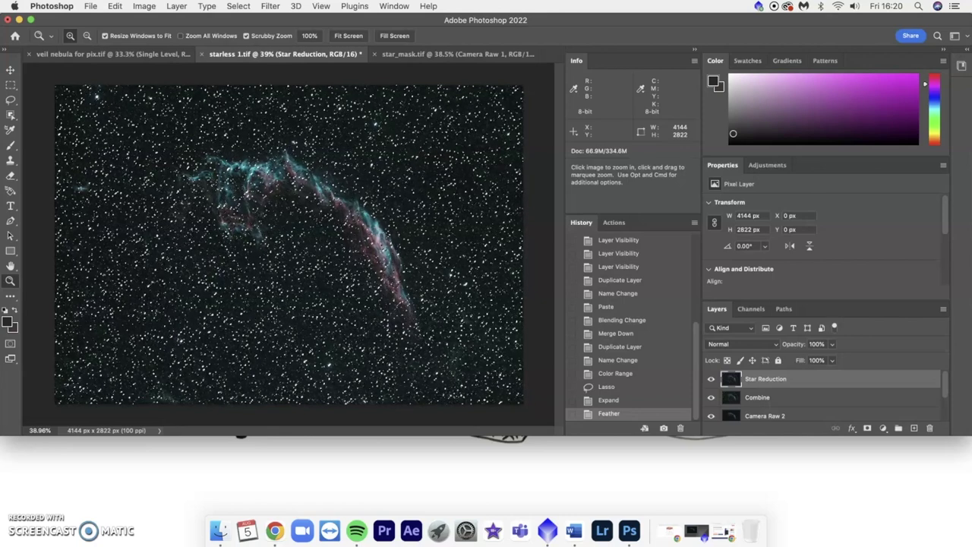
Apply Filter > Other > Minimum at 1.0 pixel radius with Roundness preserved to shrink the selected stars.
{"action": "left_click", "coordinate": [266, 6]}
{"action": "mouse_move", "coordinate": [347, 261]}
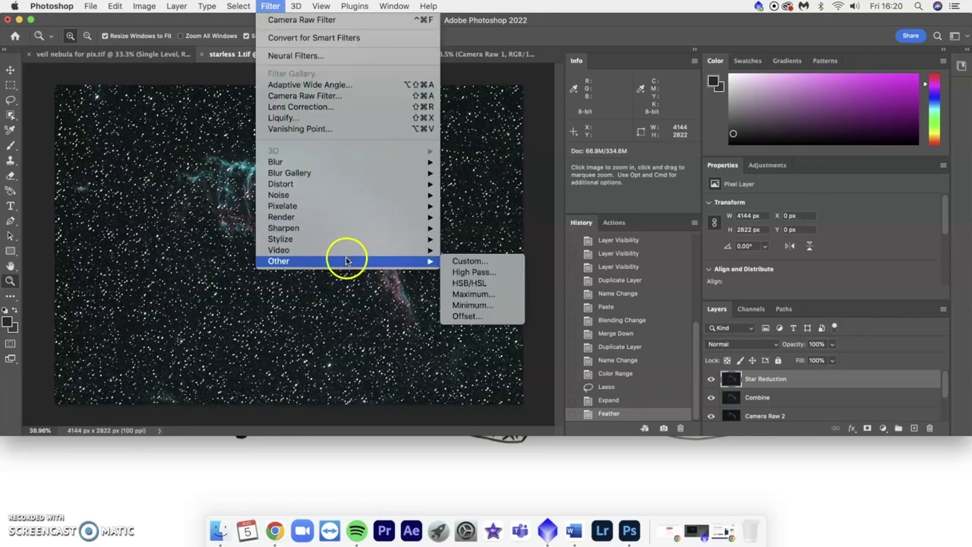
{"action": "left_click", "coordinate": [464, 304]}
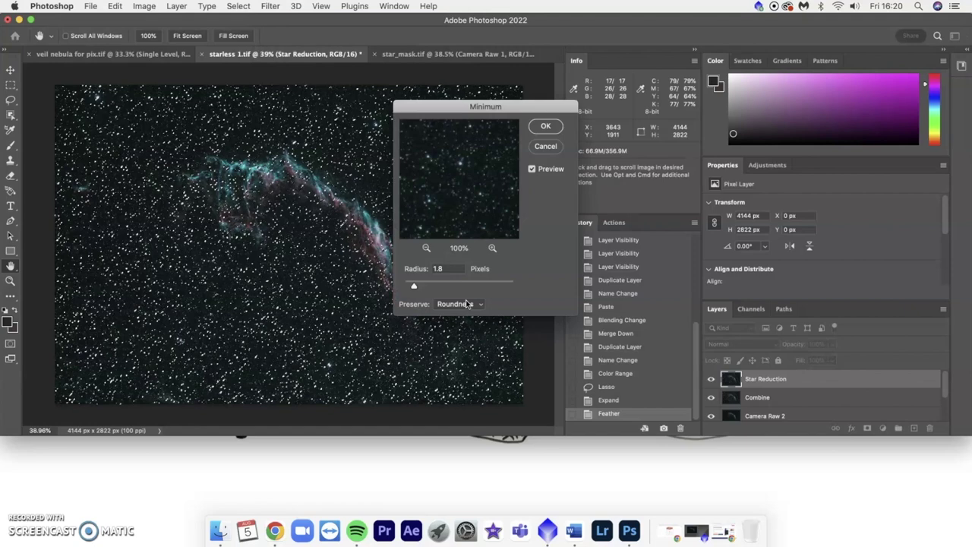
{"action": "left_click_drag", "start_coordinate": [450, 279], "coordinate": [418, 287]}
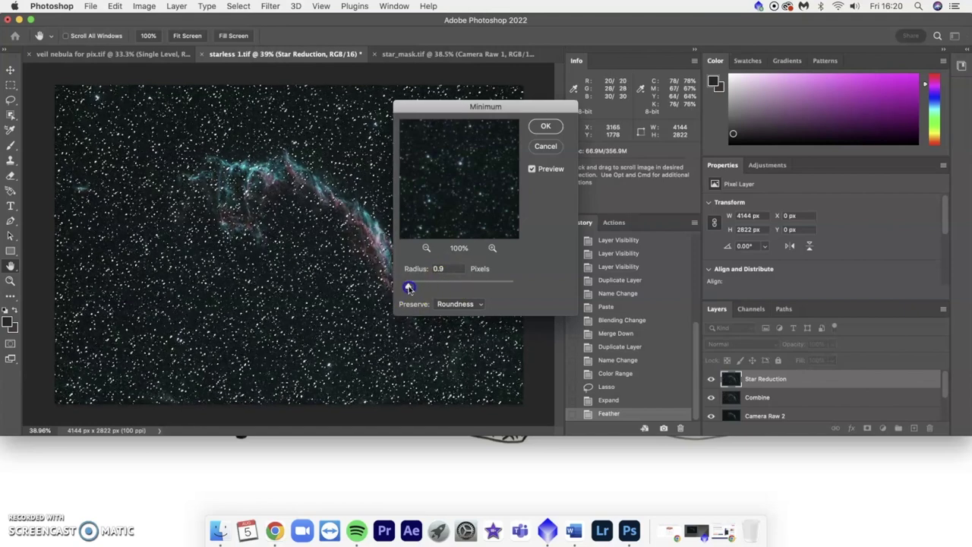
{"action": "left_click_drag", "start_coordinate": [407, 288], "coordinate": [409, 286]}
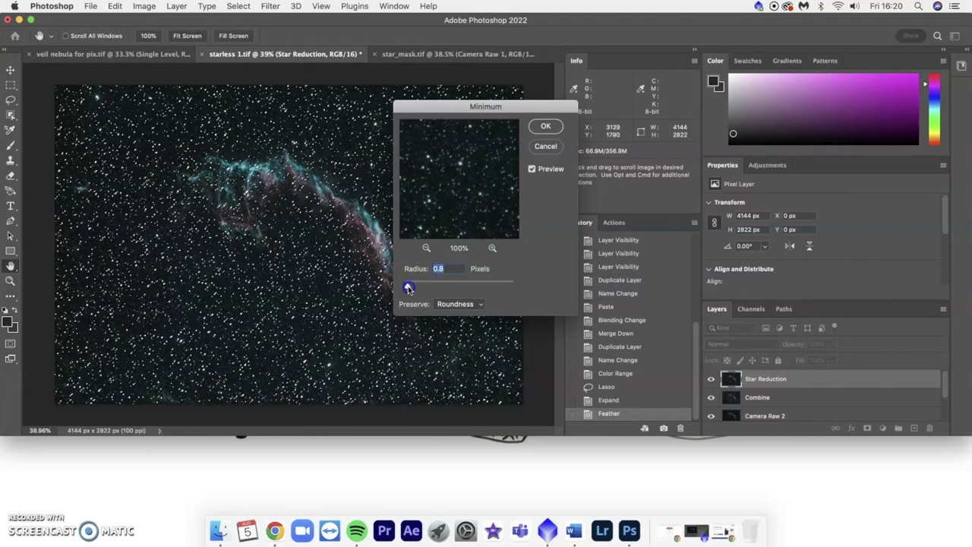
{"action": "left_click", "coordinate": [486, 177]}
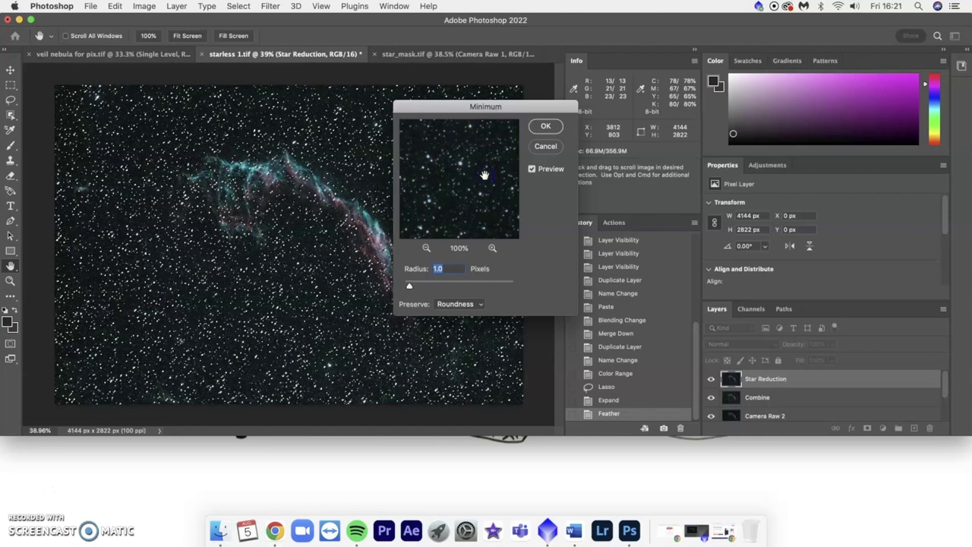
{"action": "left_click", "coordinate": [546, 127]}
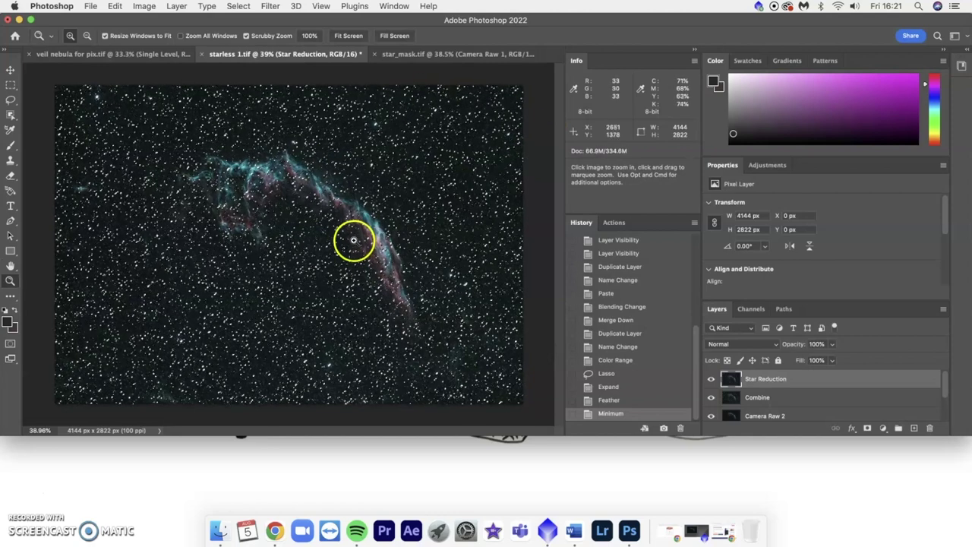
Deselect the stars, then toggle the Star Reduction layer on and off to compare, leaving it visible.
{"action": "left_click", "coordinate": [238, 7]}
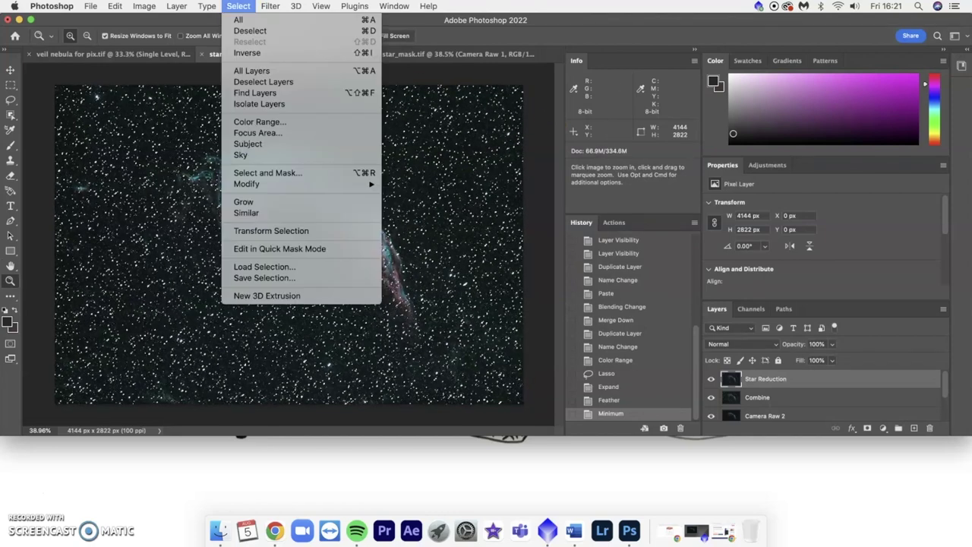
{"action": "left_click", "coordinate": [256, 35]}
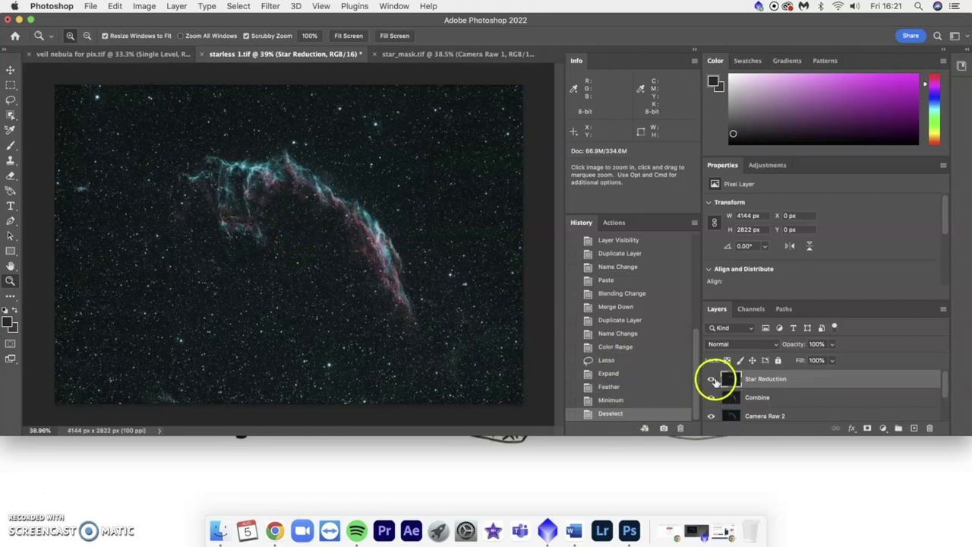
{"action": "left_click", "coordinate": [711, 379]}
{"action": "left_click", "coordinate": [711, 378]}
{"action": "left_click", "coordinate": [712, 379]}
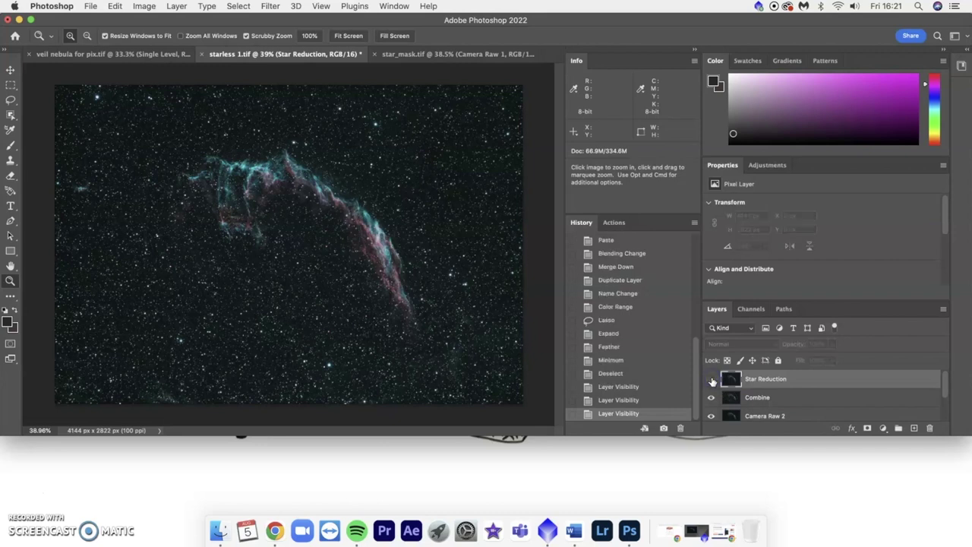
{"action": "left_click", "coordinate": [711, 378]}
{"action": "left_click", "coordinate": [711, 379]}
{"action": "left_click", "coordinate": [711, 379]}
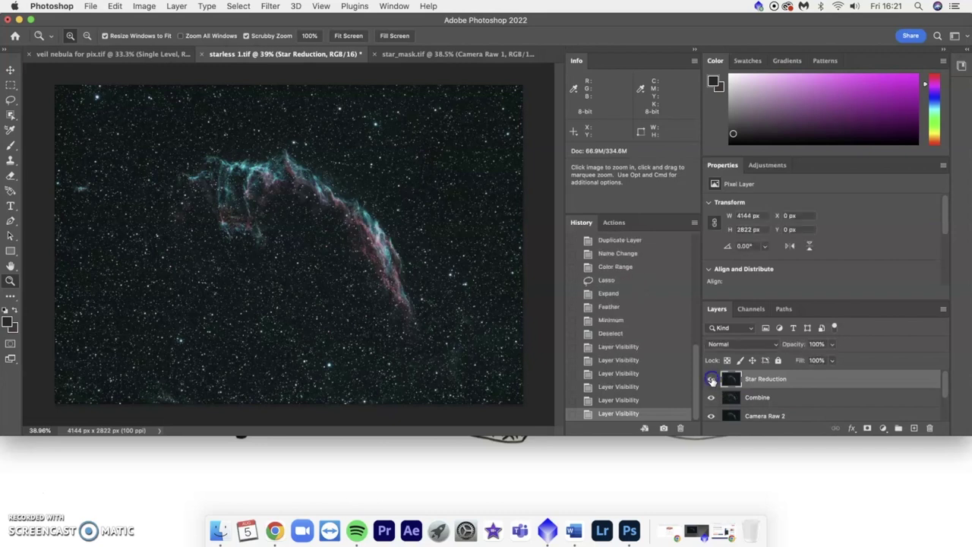